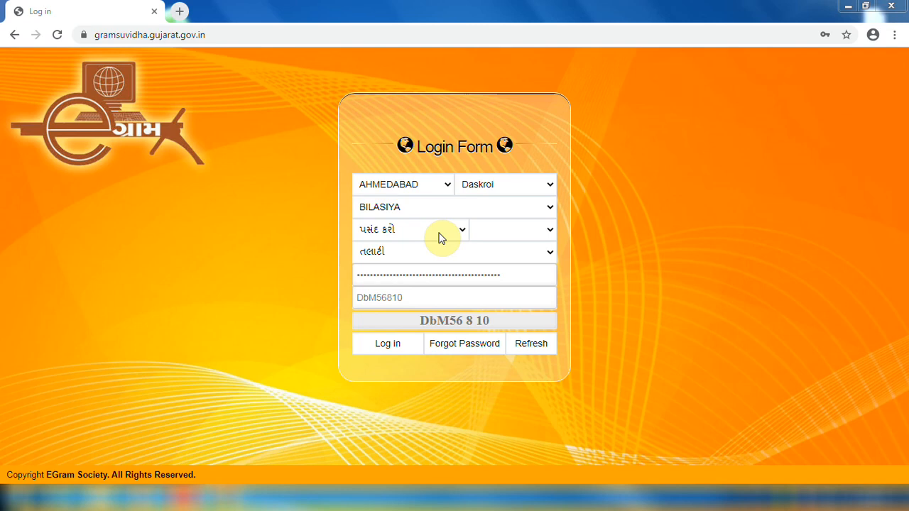
Log in to e-Gram Suvidha with the વ્યવસાય વેરો (professional tax) module
click(439, 234)
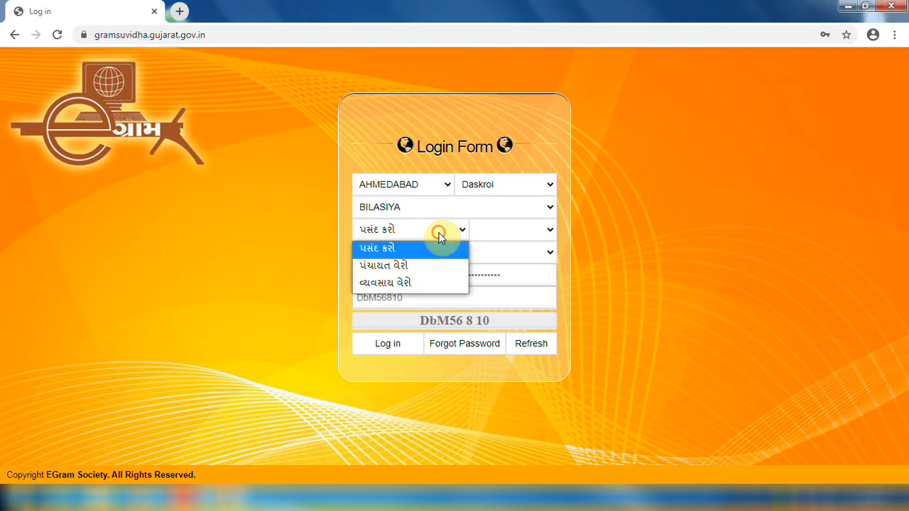
click(417, 284)
click(390, 348)
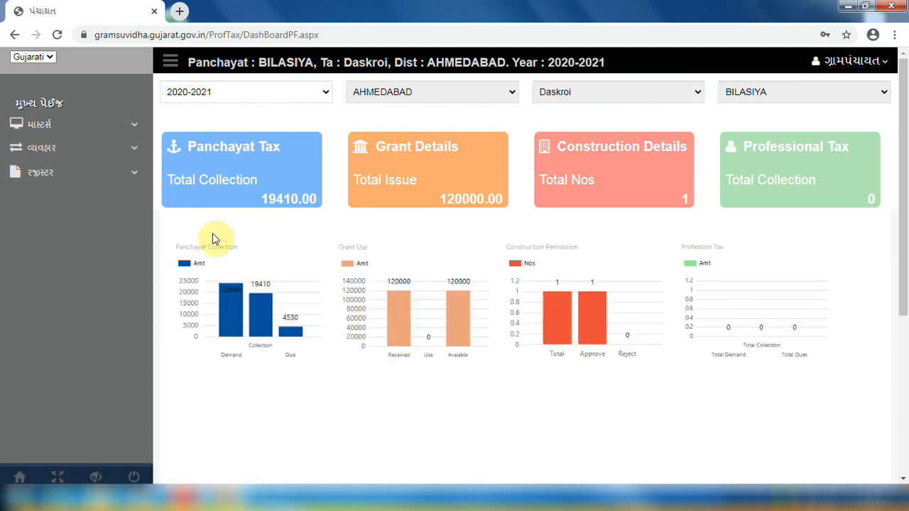
Open the blank નમૂનો ૩ form from the માસ્ટર્સ section
click(116, 125)
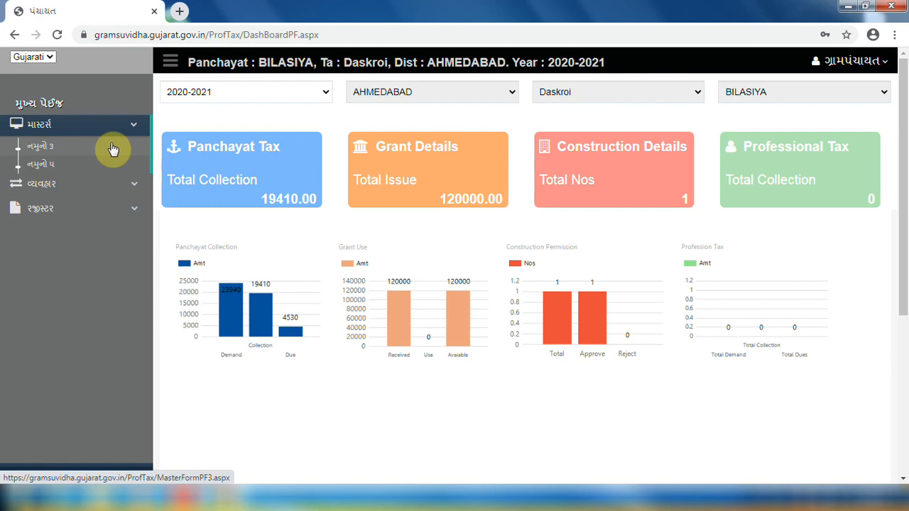
click(112, 149)
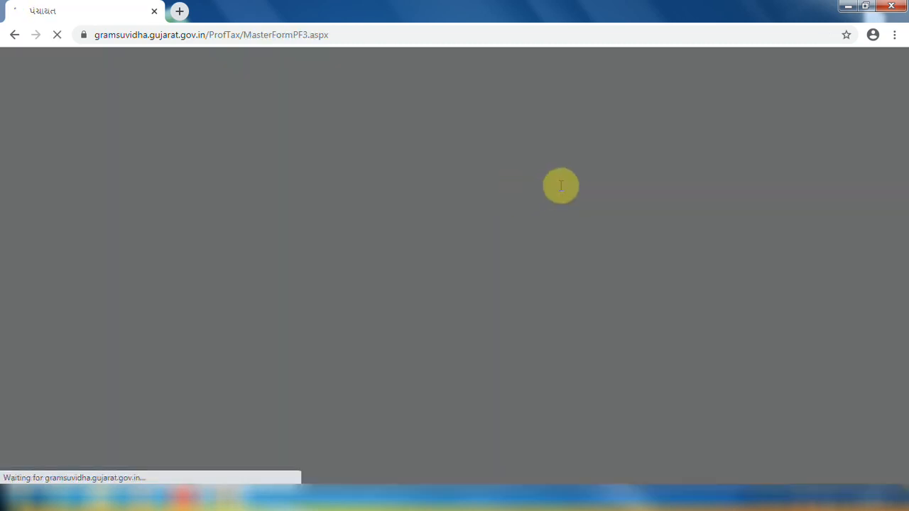
click(860, 105)
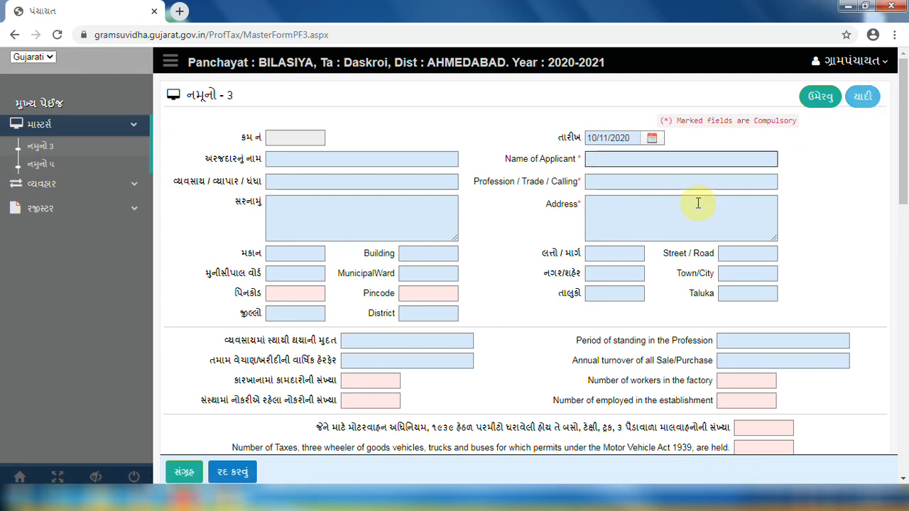
Enter MAHADEV GRUH UDHRYOG, profession TRADING, the address, enrolment certificate number and 5000 tax payable
text(MAHADEV GRUH UDHRYOG)
key(Tab)
text(TRA)
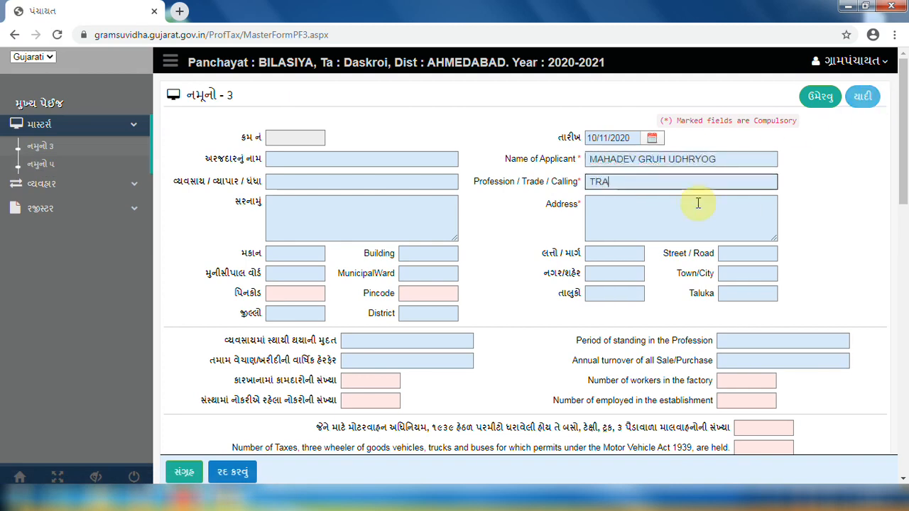
text(DING)
key(Tab)
text(BIL)
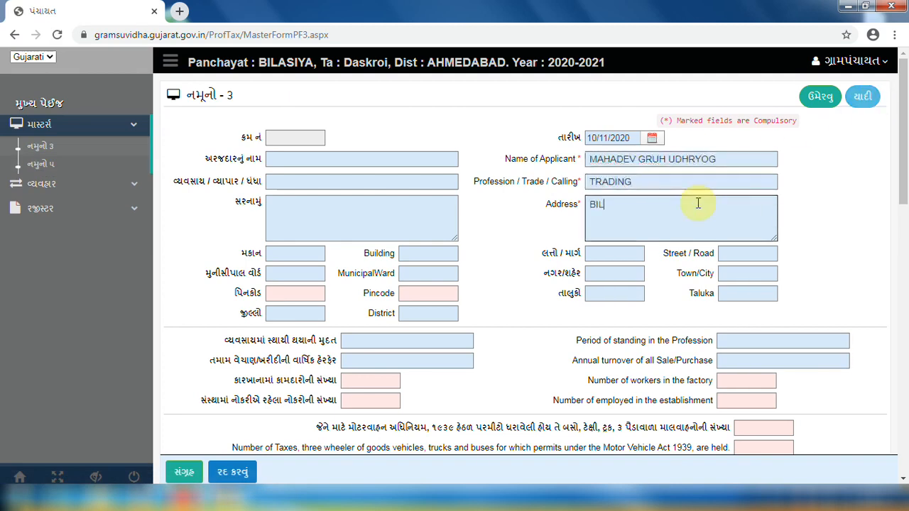
text(ASIYA)
key(Tab)
scroll(698, 203, down, 9)
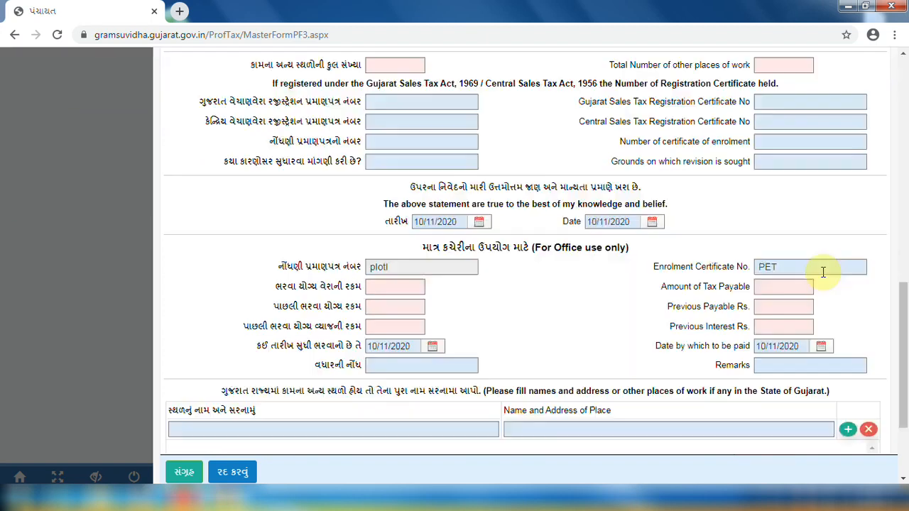
click(822, 269)
key(Tab)
text(500)
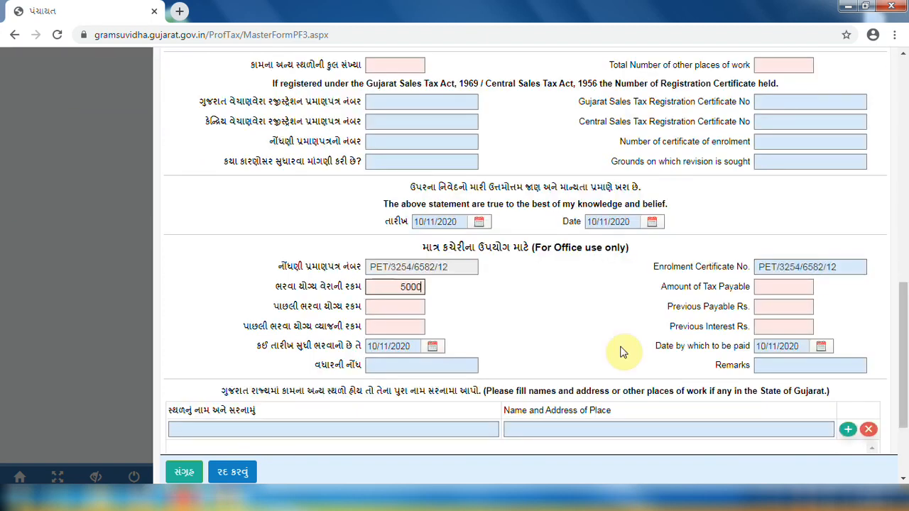
Save the Form 3 entry and acknowledge its confirmation as record 1
key(Tab)
key(Tab)
key(Tab)
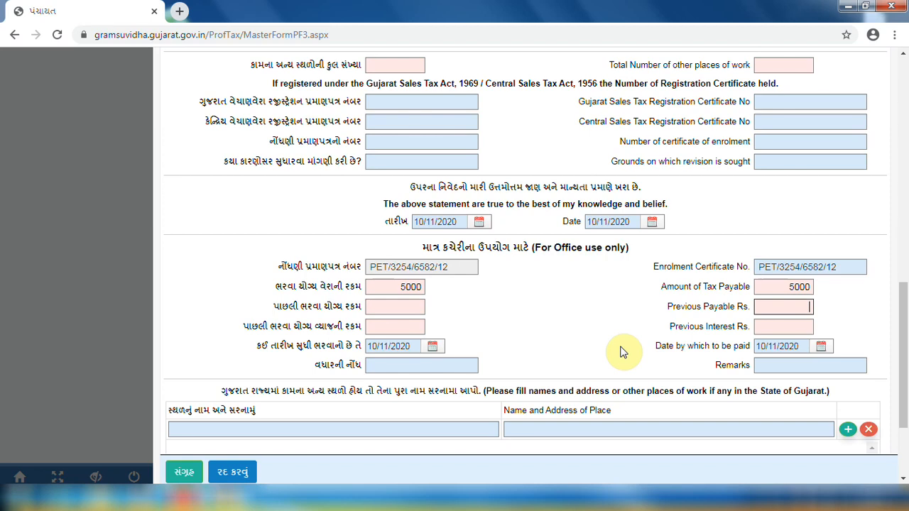
key(Tab)
scroll(497, 347, down, 3)
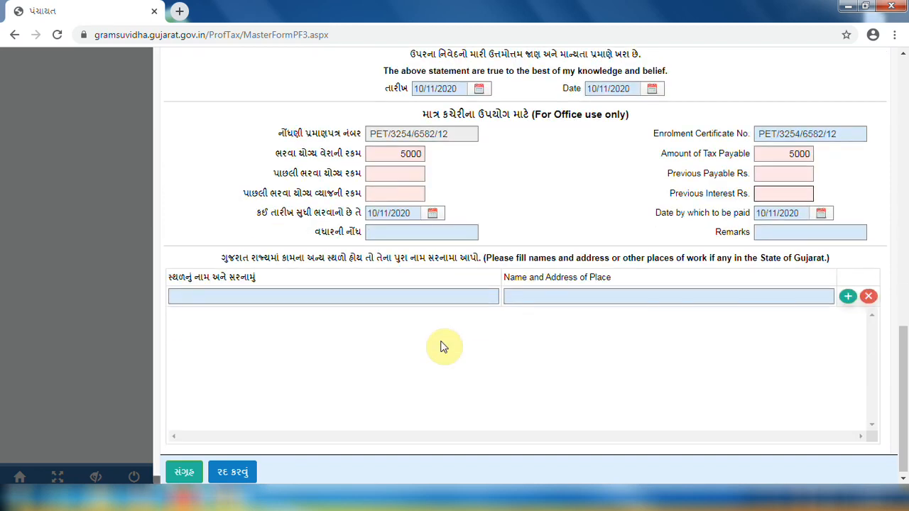
click(189, 478)
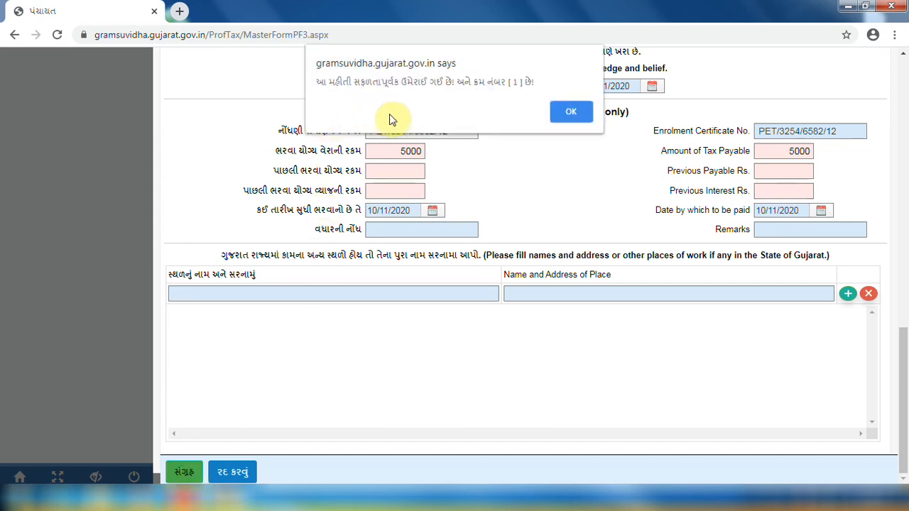
click(568, 119)
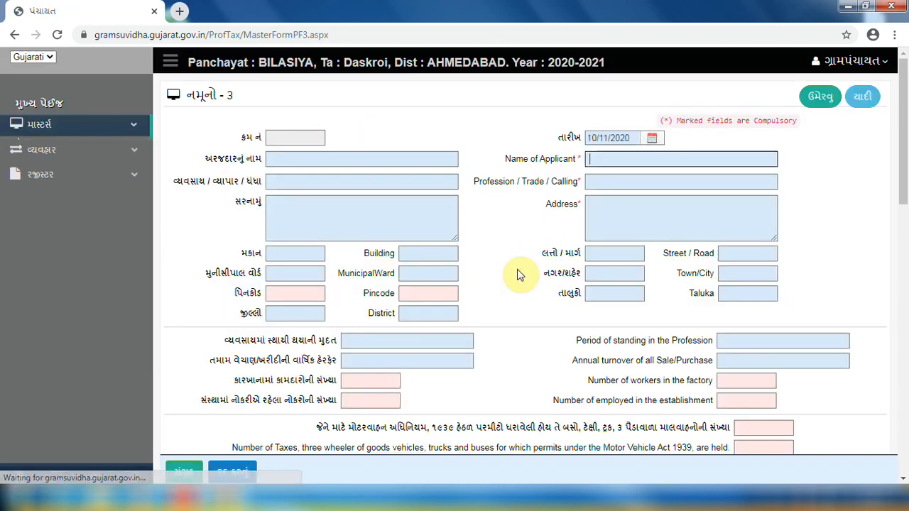
Check the Form 3 list, then open નમૂનો ૫ and paste the registration number
click(861, 100)
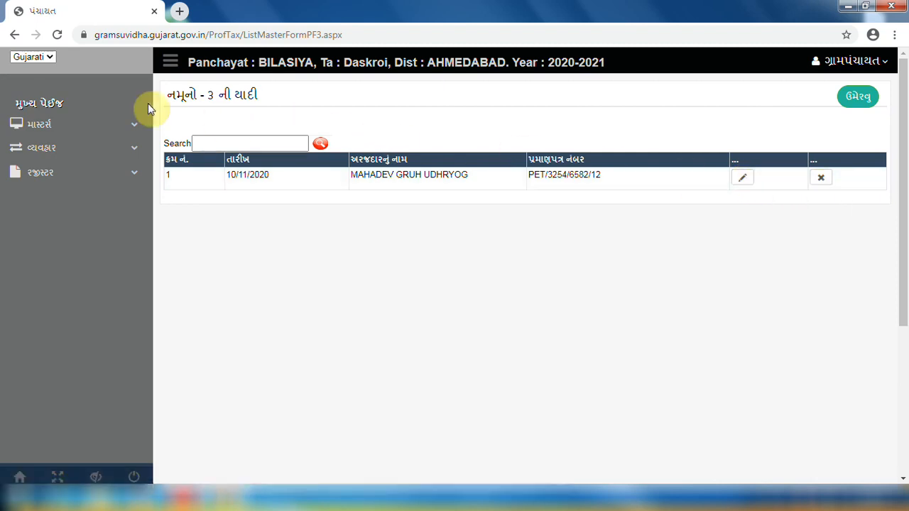
click(40, 105)
click(36, 159)
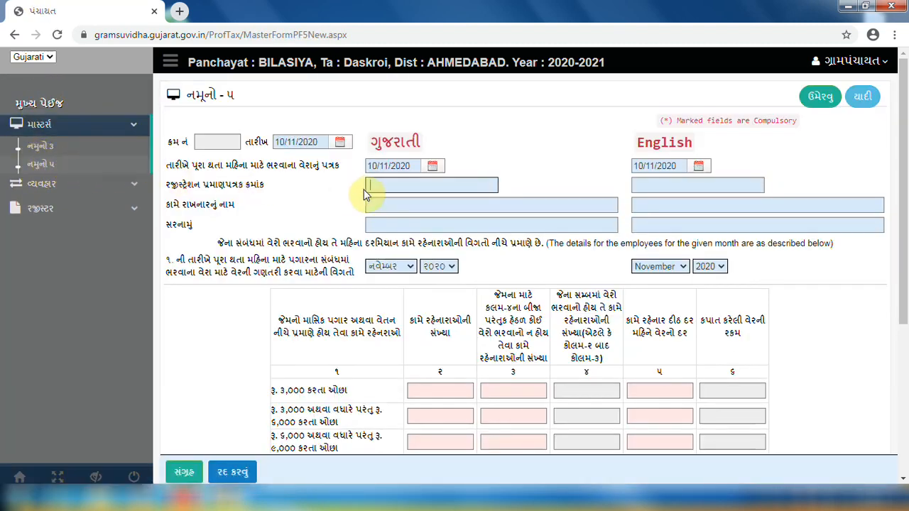
key(ctrl+v)
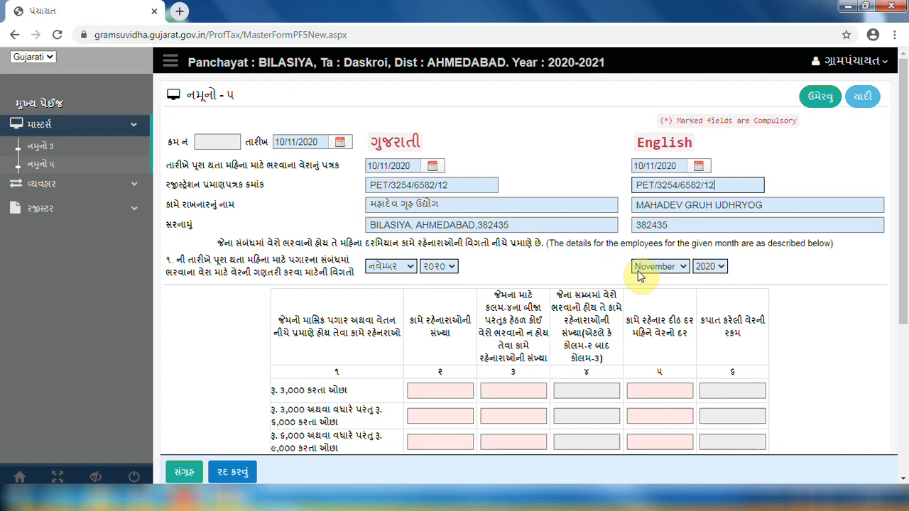
Set the return to November 2020 and enter 1 employee at 650 for the ₹9,000–12,000 band
click(643, 272)
click(659, 400)
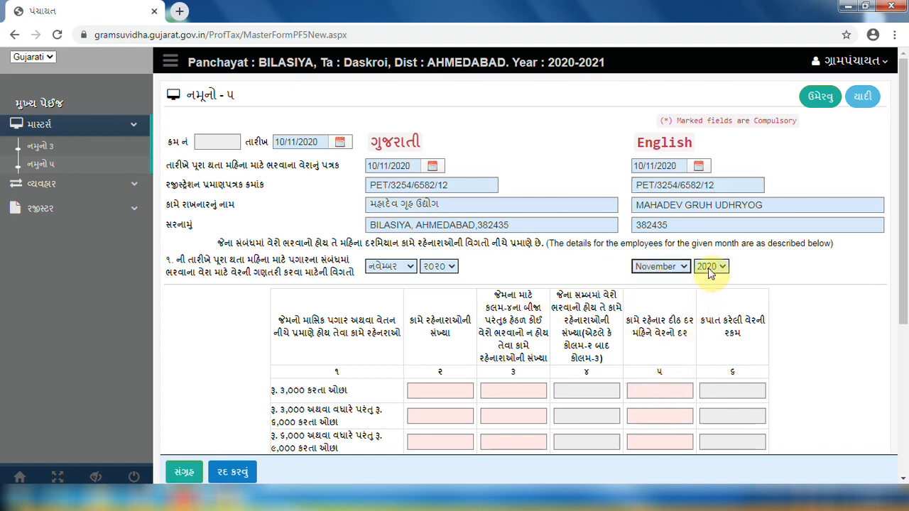
click(710, 272)
click(711, 359)
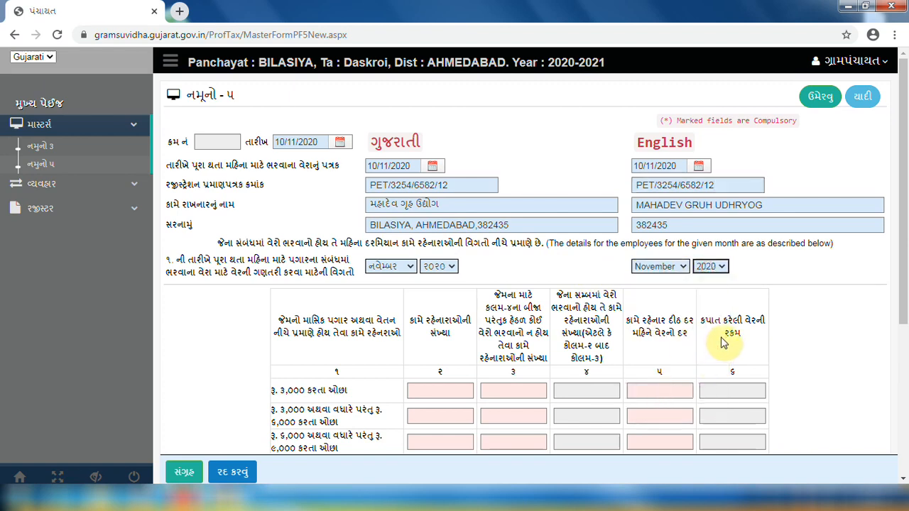
scroll(721, 343, down, 2)
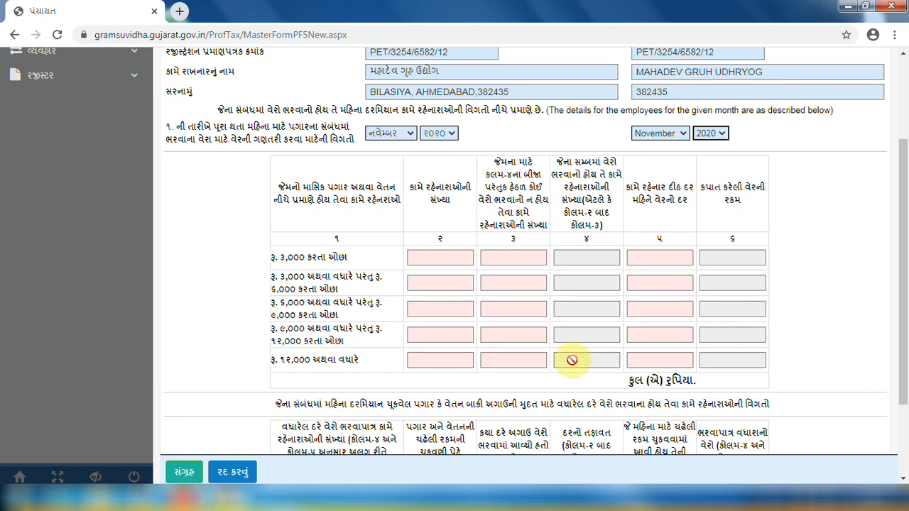
click(422, 335)
text(1)
click(659, 334)
text(650)
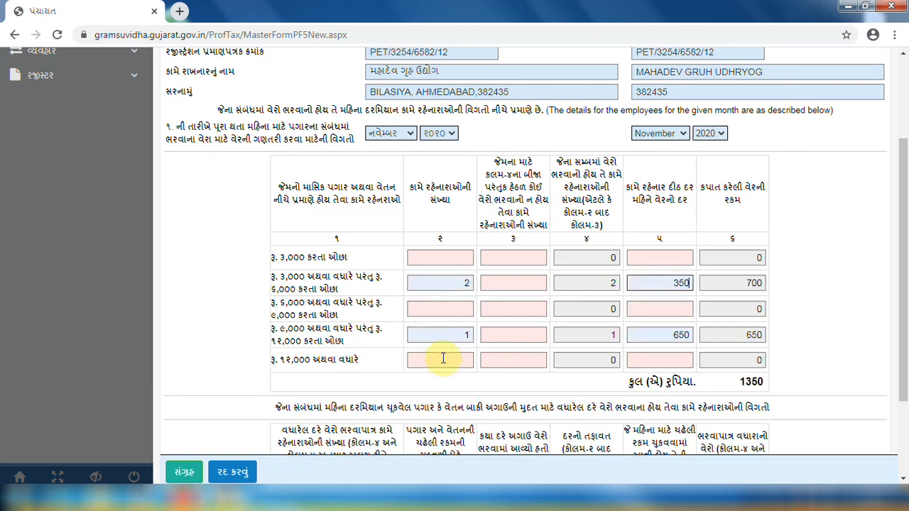
Save the Form 5 return totalling 1350 and view it in the Form 5 list
scroll(442, 359, down, 2)
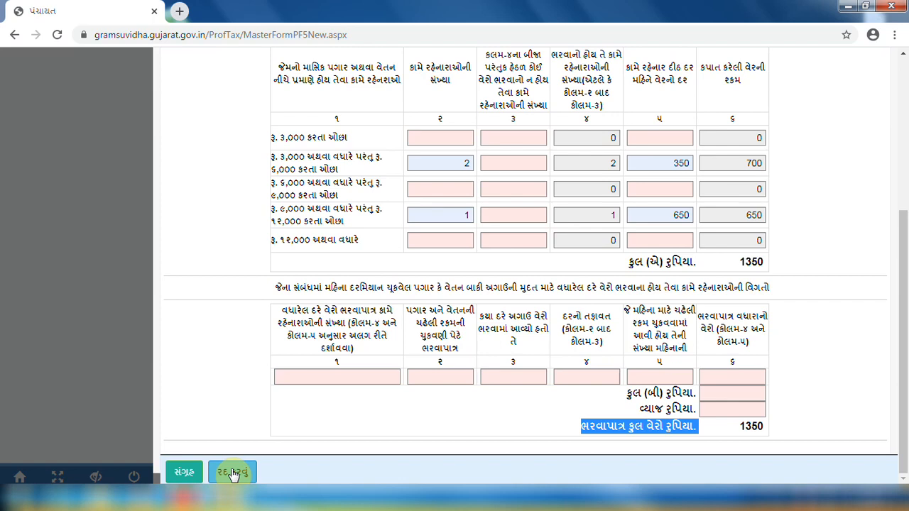
click(198, 476)
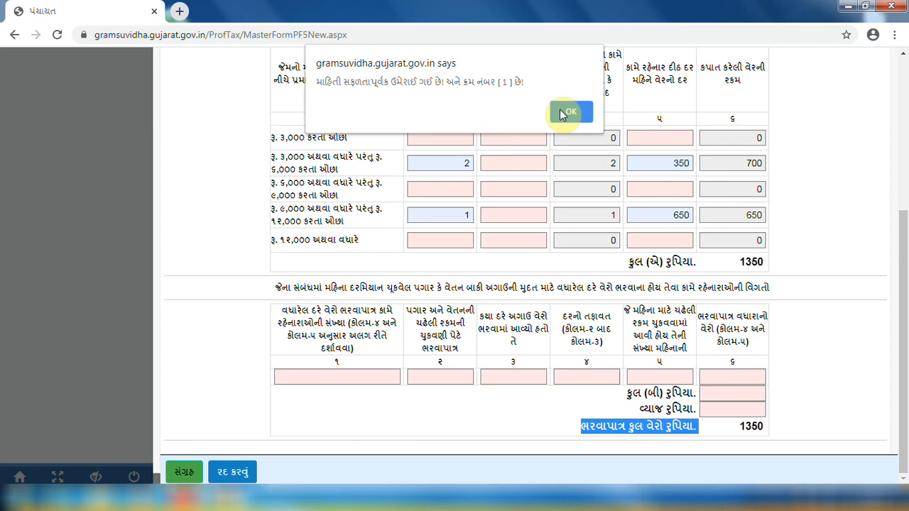
click(568, 112)
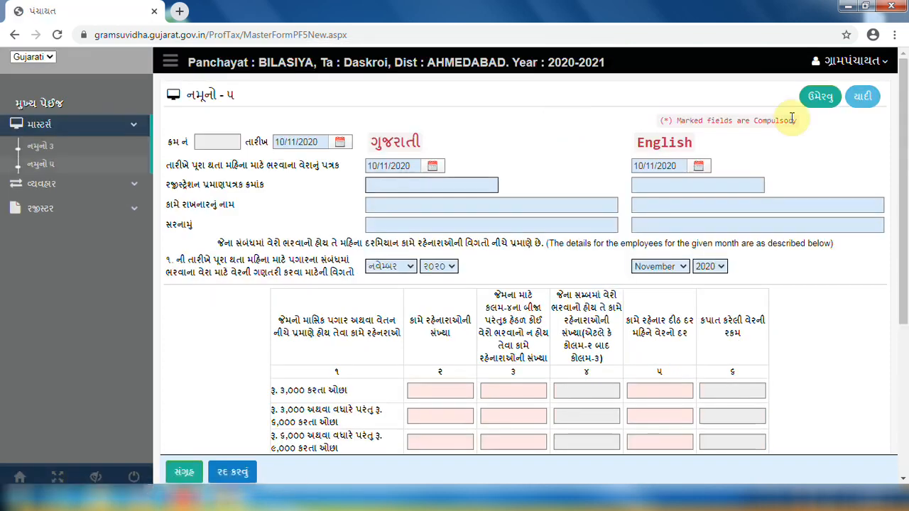
click(861, 97)
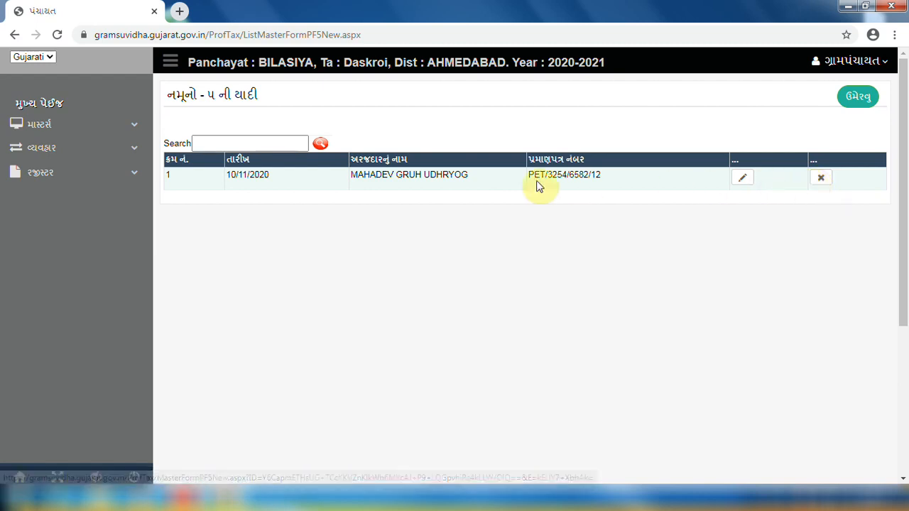
From the dashboard, open the ચુકવણીની રસીદ receipt form under વ્યવહાર
click(50, 106)
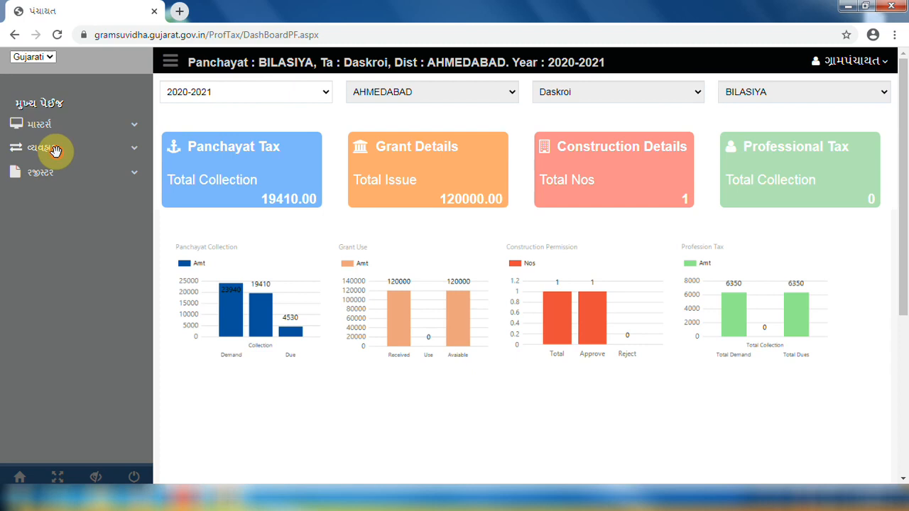
click(55, 150)
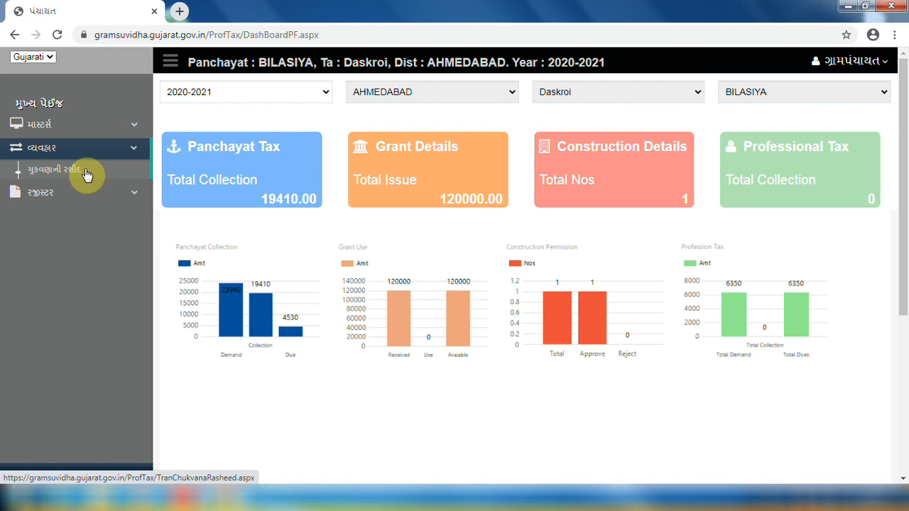
click(85, 173)
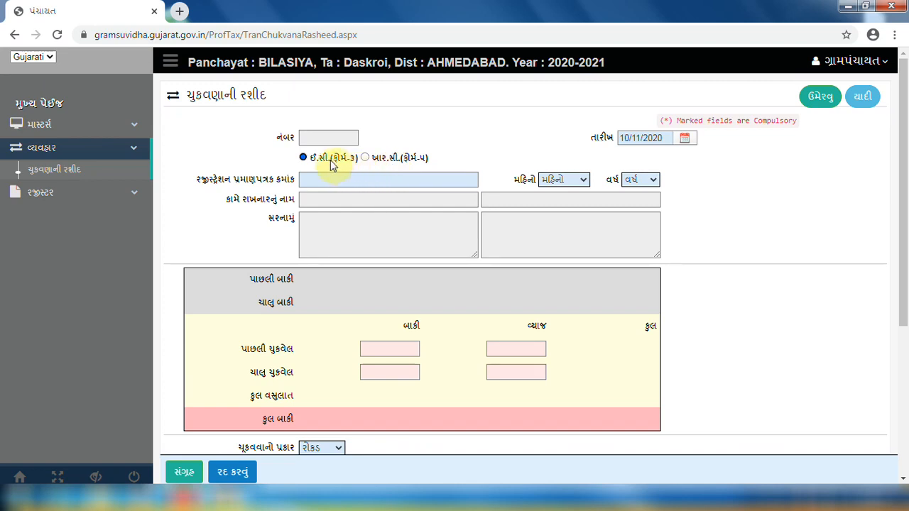
Choose the Form 3 receipt type, load the registration number and enter 5000 as paid
click(303, 157)
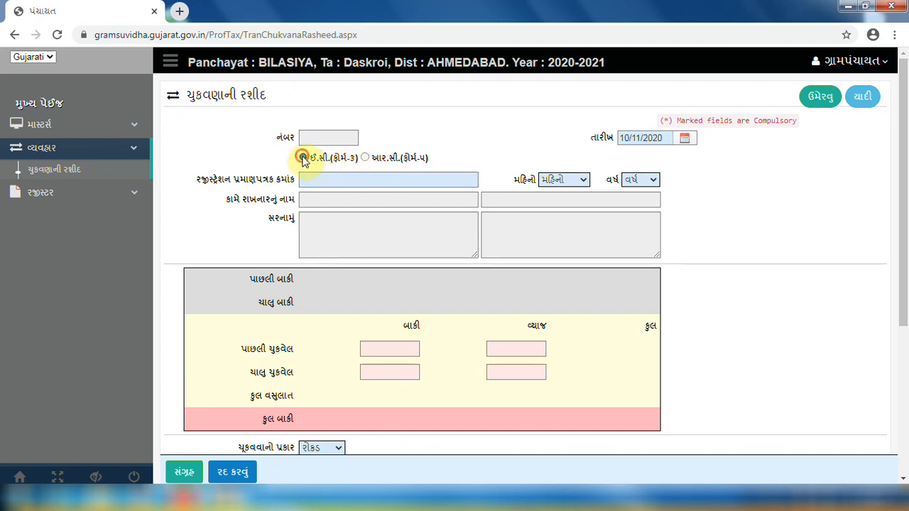
click(310, 179)
key(Down)
key(Return)
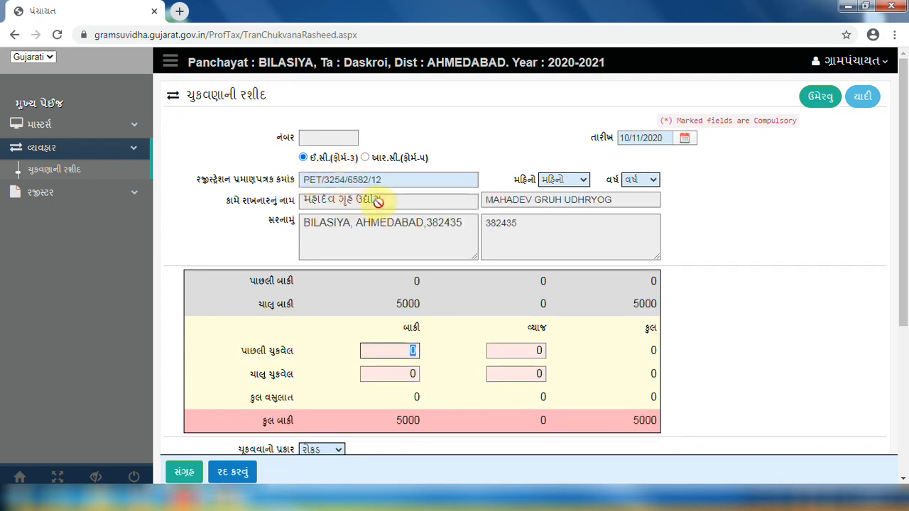
key(Tab)
text(5000)
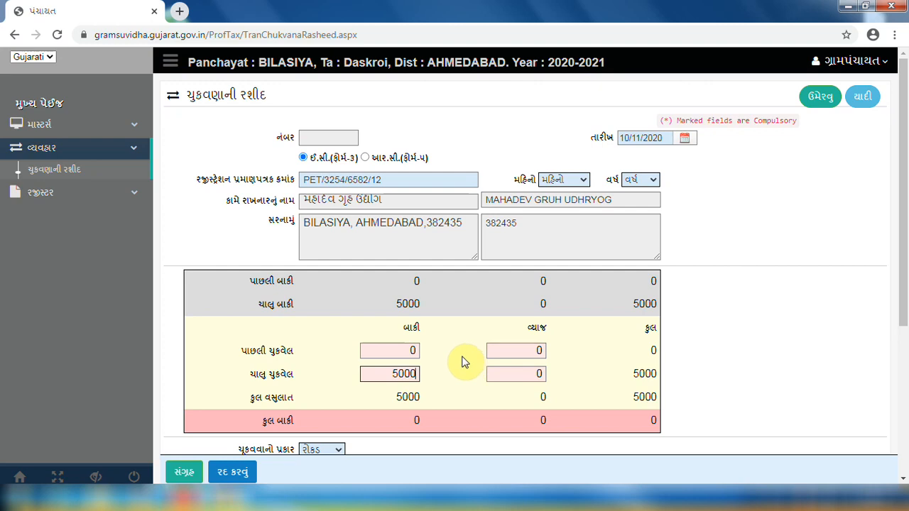
Keep cash (રોકડ) as payment mode and save the receipt as number 1
scroll(497, 351, down, 1)
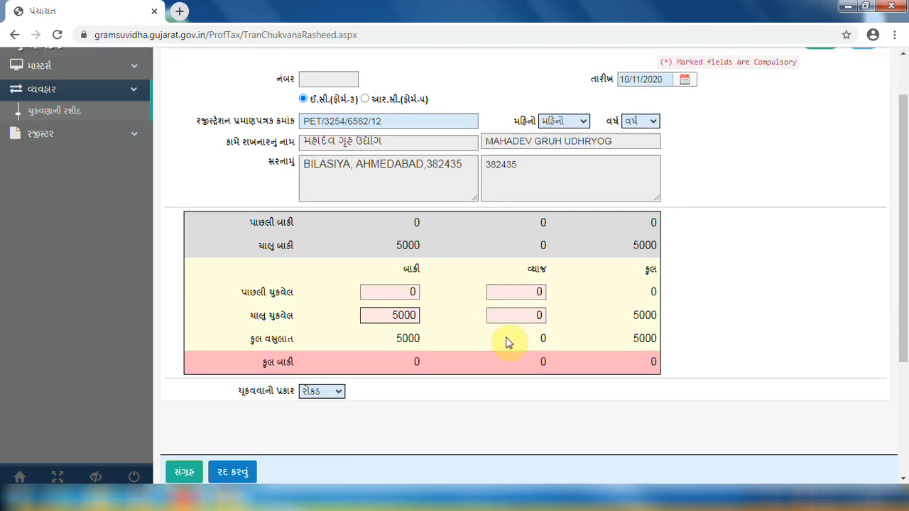
click(323, 383)
click(325, 401)
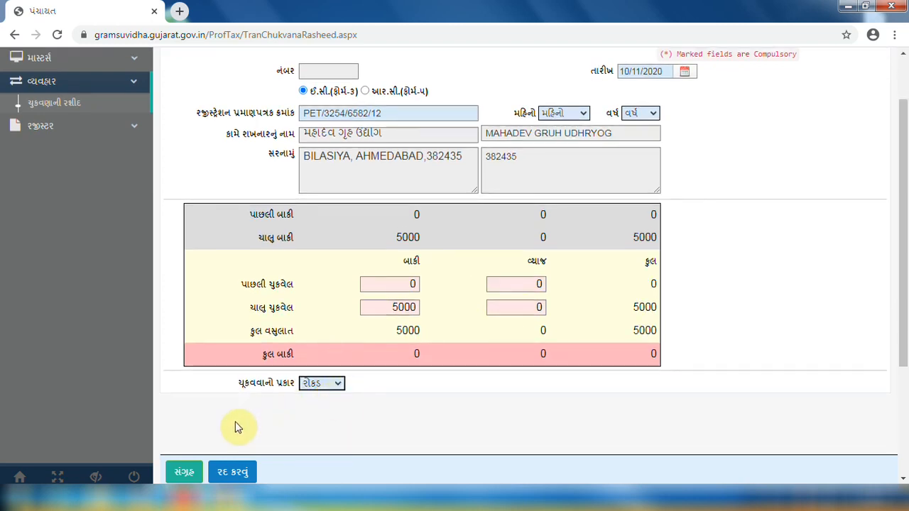
click(191, 472)
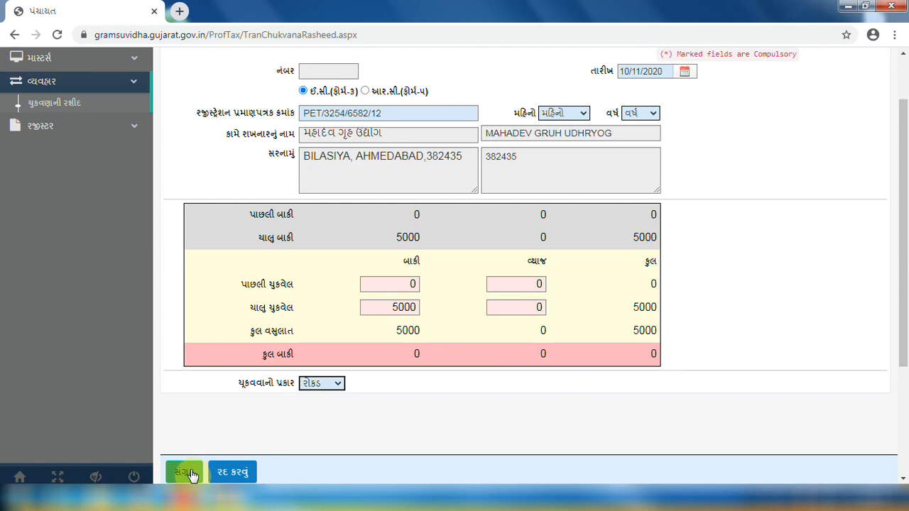
click(225, 471)
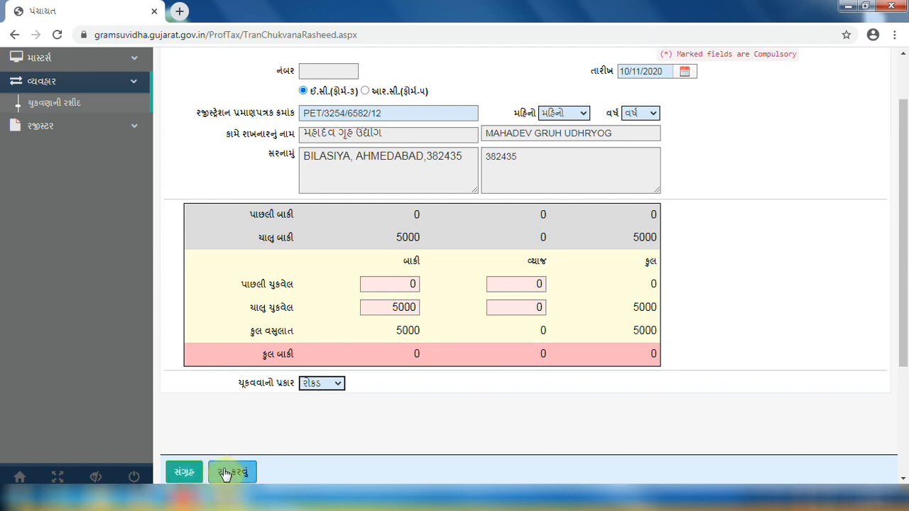
click(187, 474)
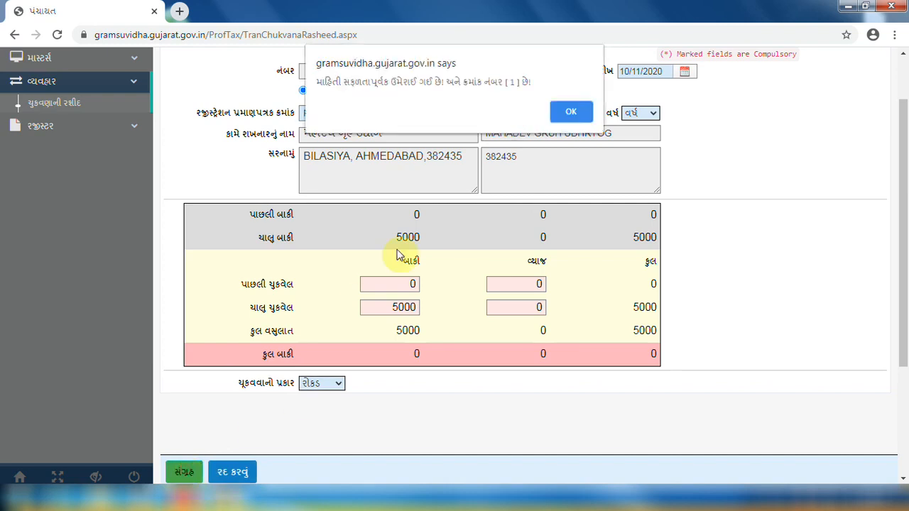
click(556, 105)
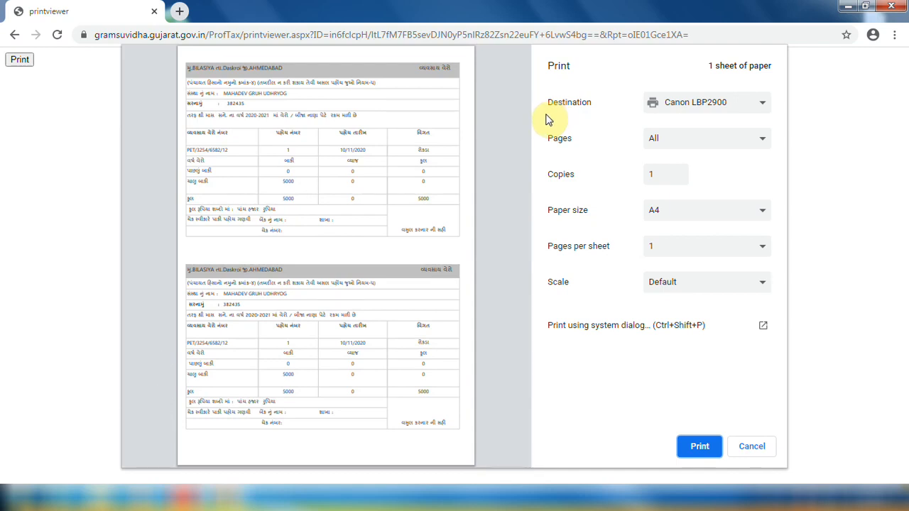
Close the receipt print preview and switch the receipt type to Form 5
key(Escape)
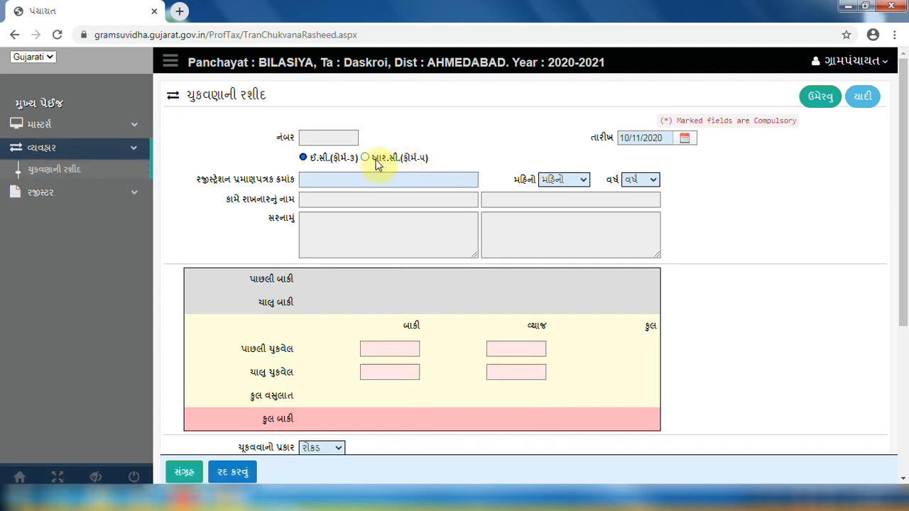
click(365, 158)
Load the Form 5 registration for November 2020 and enter 1350 as the current paid amount
click(413, 179)
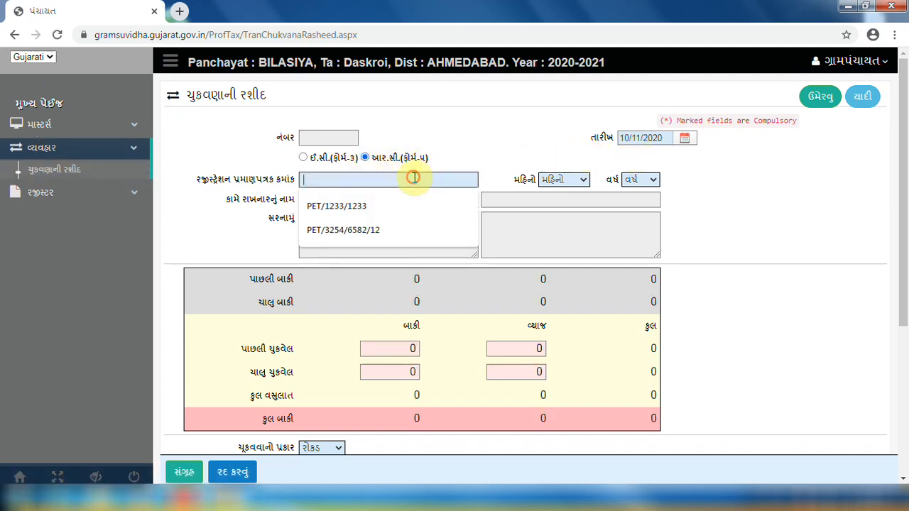
key(Down)
key(Down)
key(Return)
key(Tab)
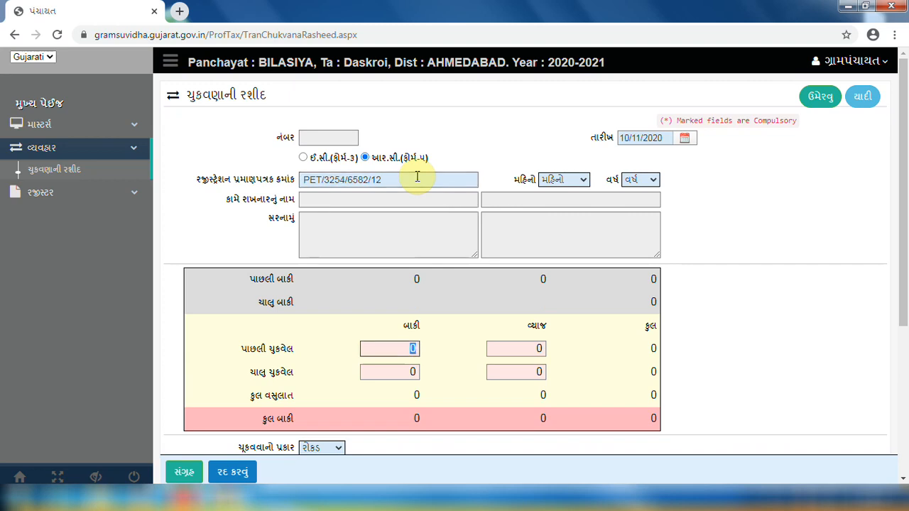
click(546, 180)
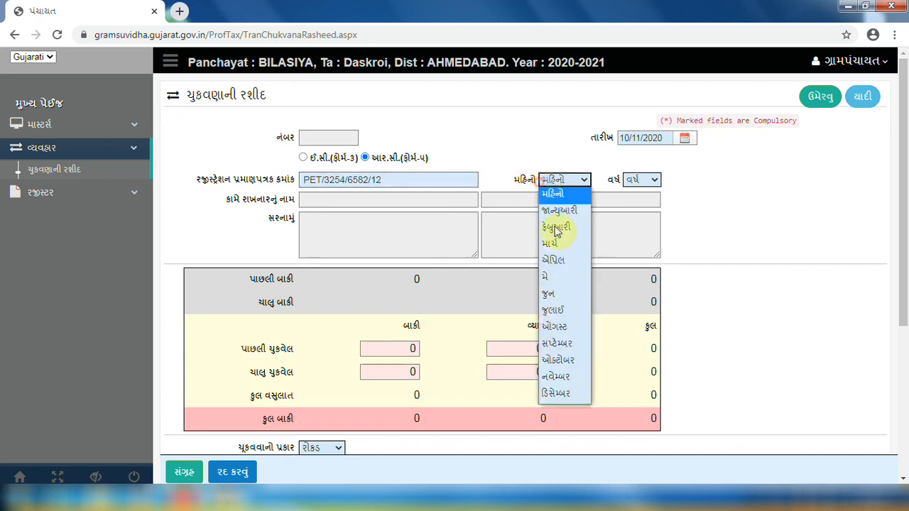
click(558, 376)
click(636, 181)
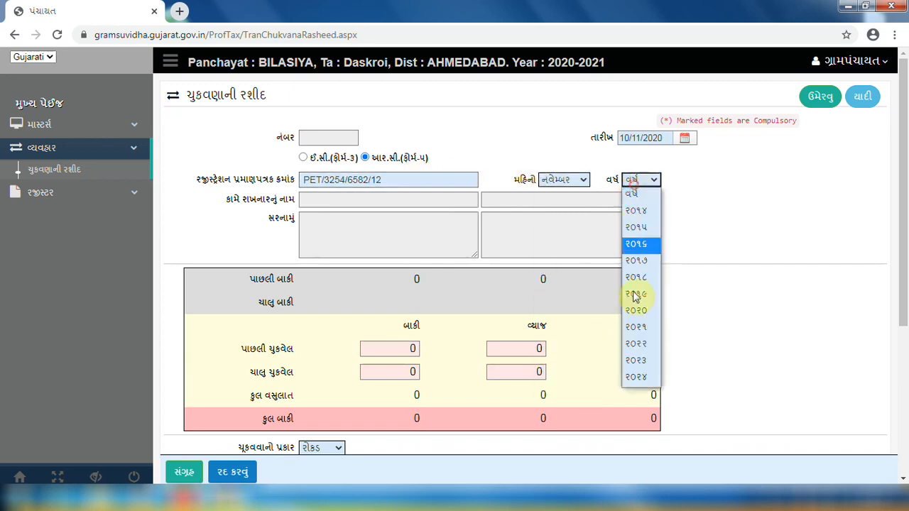
click(637, 313)
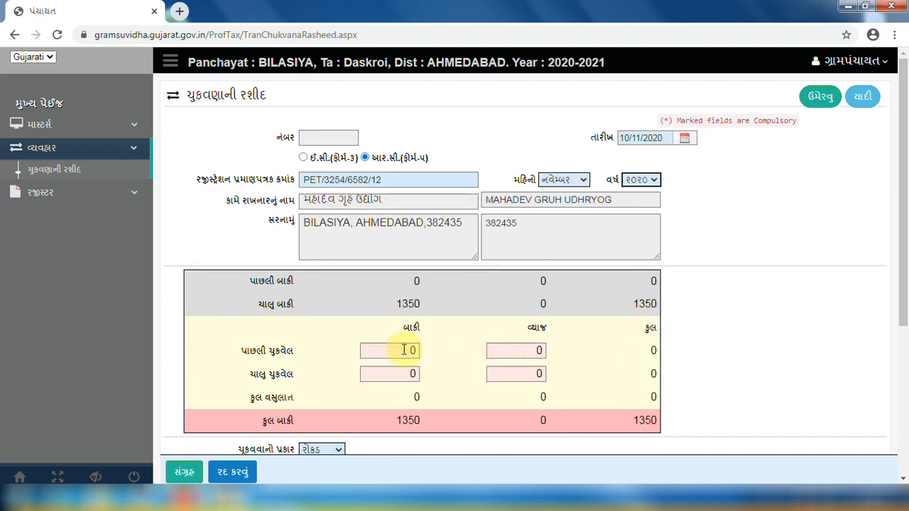
click(398, 374)
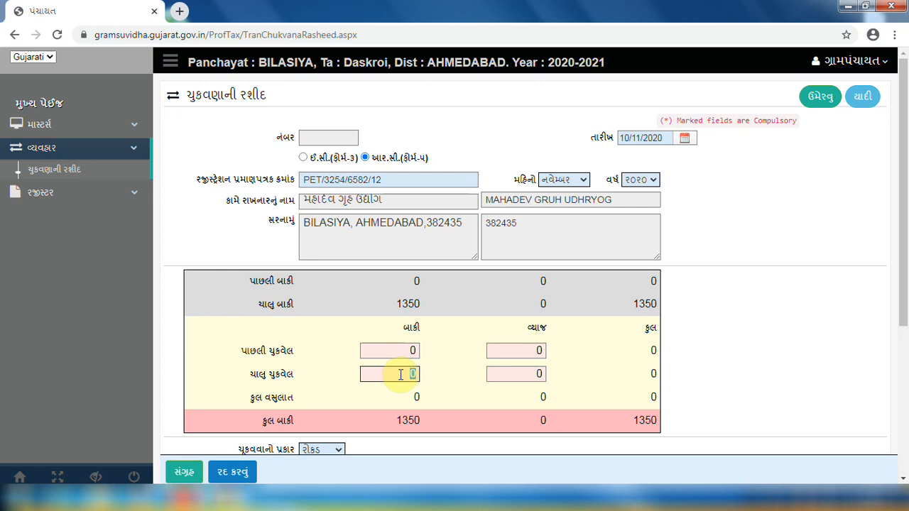
text(1350)
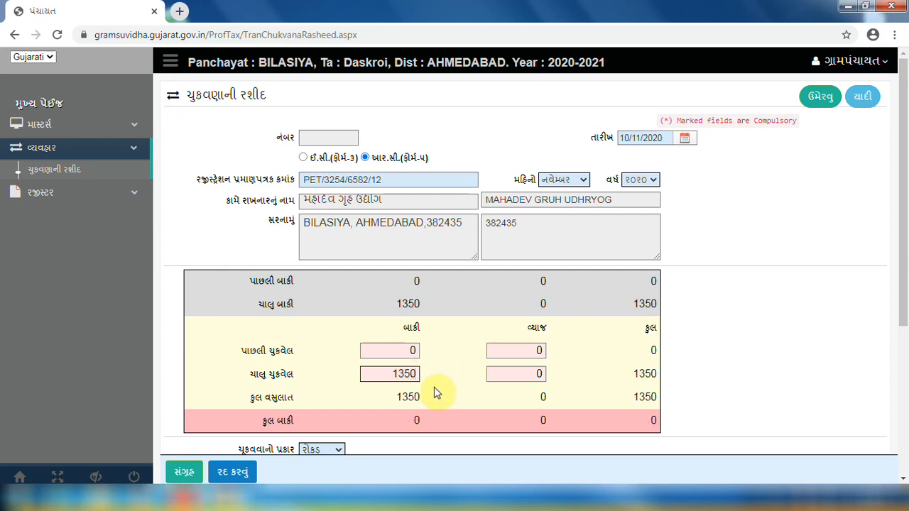
Save the Form 5 receipt as number 2 and fit its print preview to width
scroll(417, 399, down, 1)
click(184, 472)
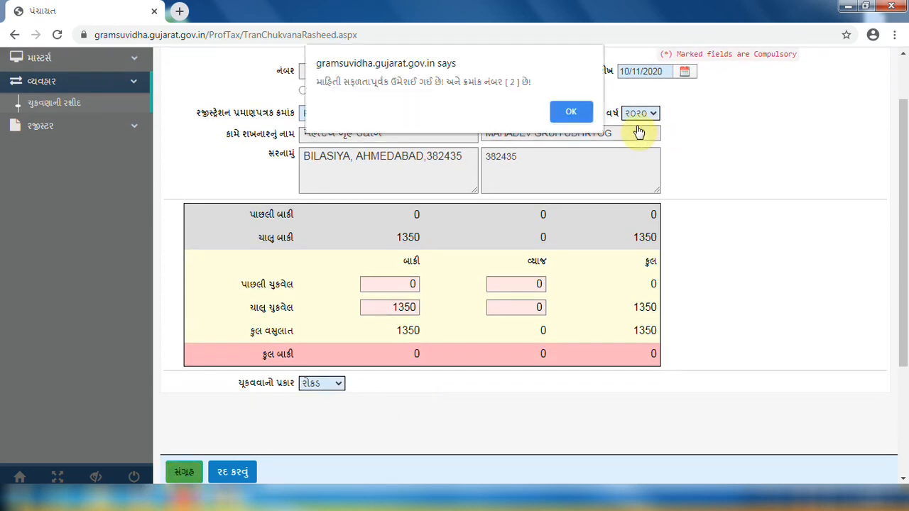
click(572, 112)
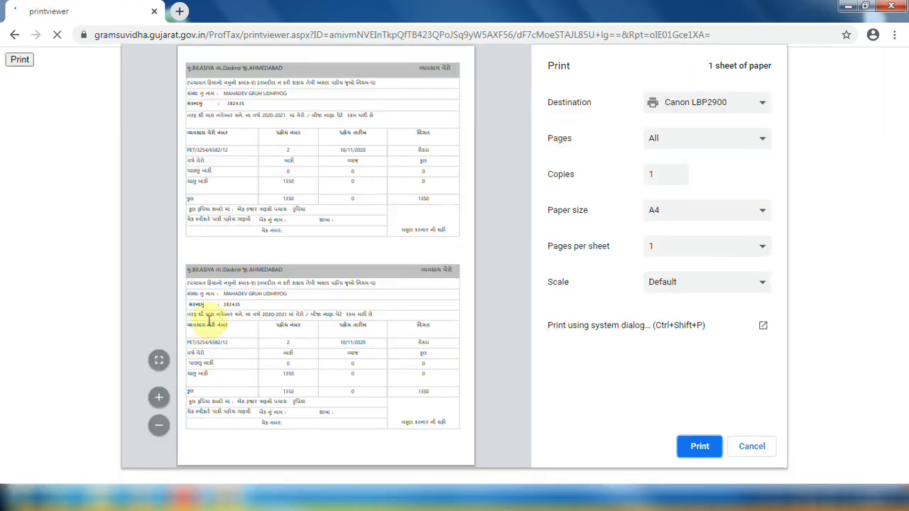
click(159, 360)
Close the preview, return to the dashboard showing 6350 collected, and expand the registers list
key(Escape)
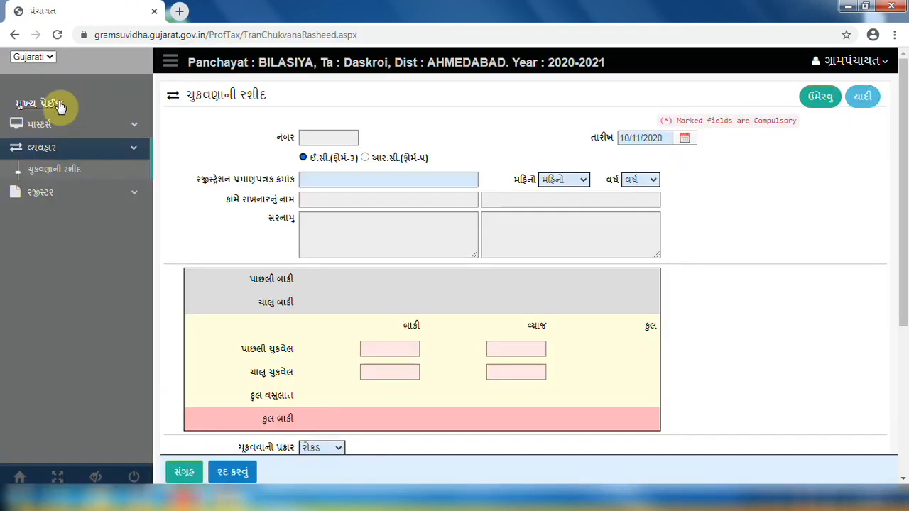
click(51, 105)
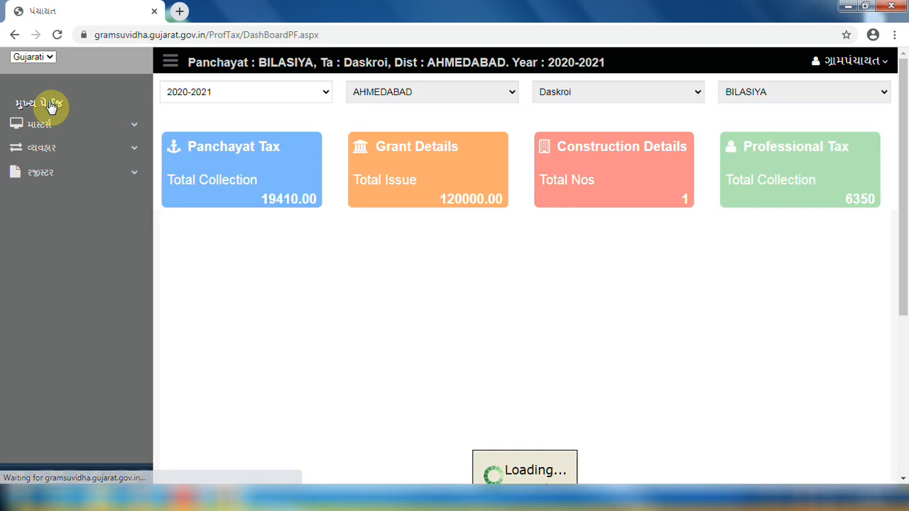
click(46, 176)
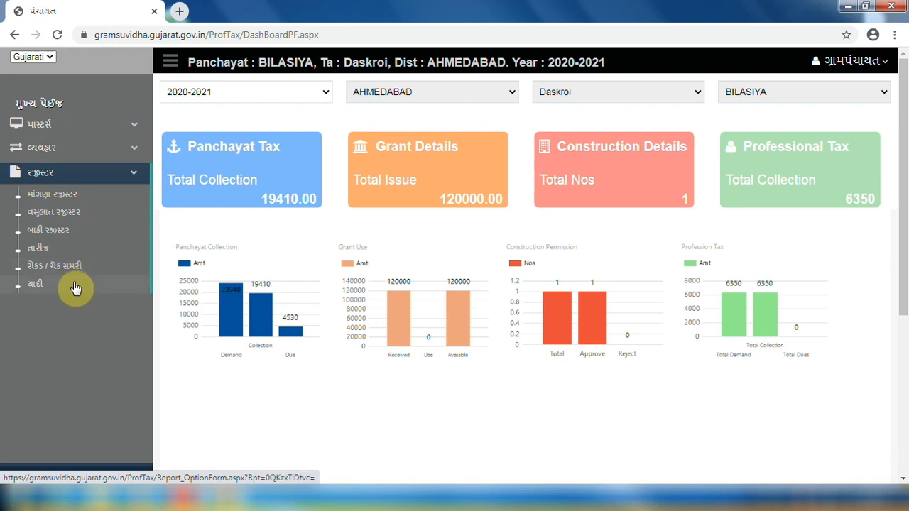
Generate the November demand register with its 6350 grand total and open its print view
click(91, 199)
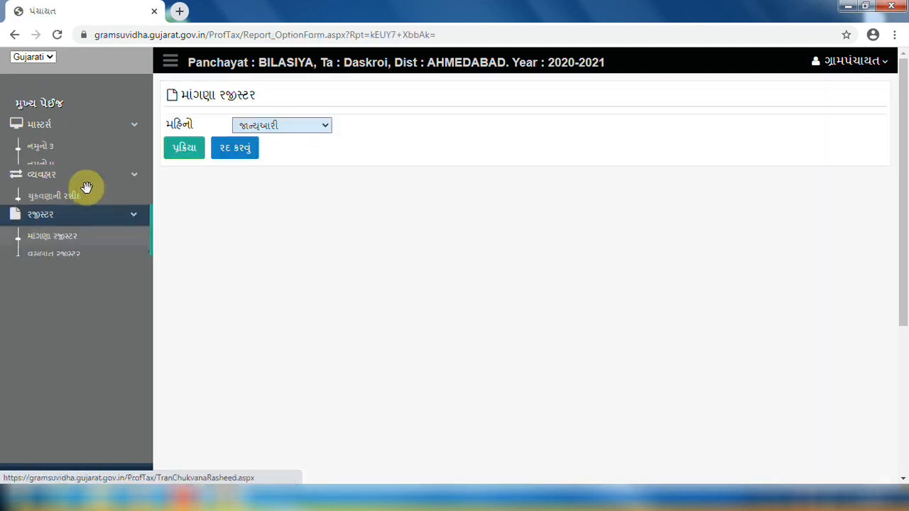
click(290, 133)
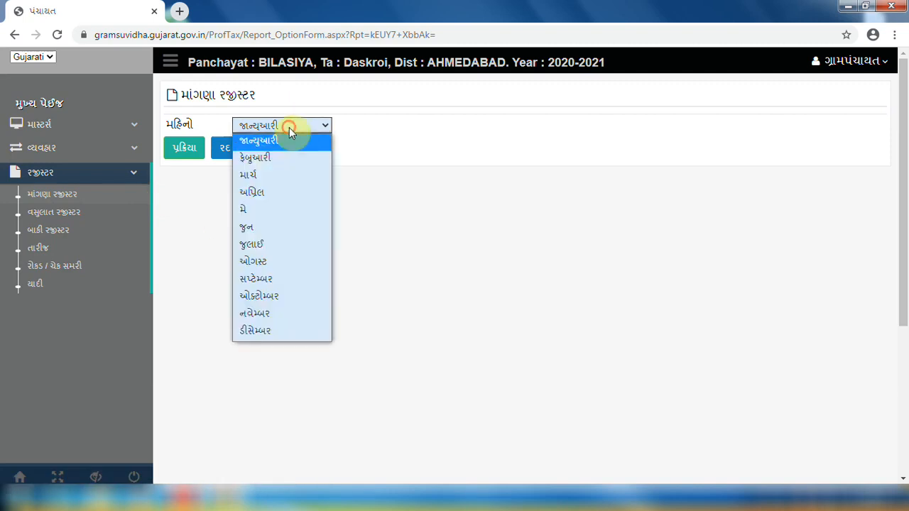
click(257, 323)
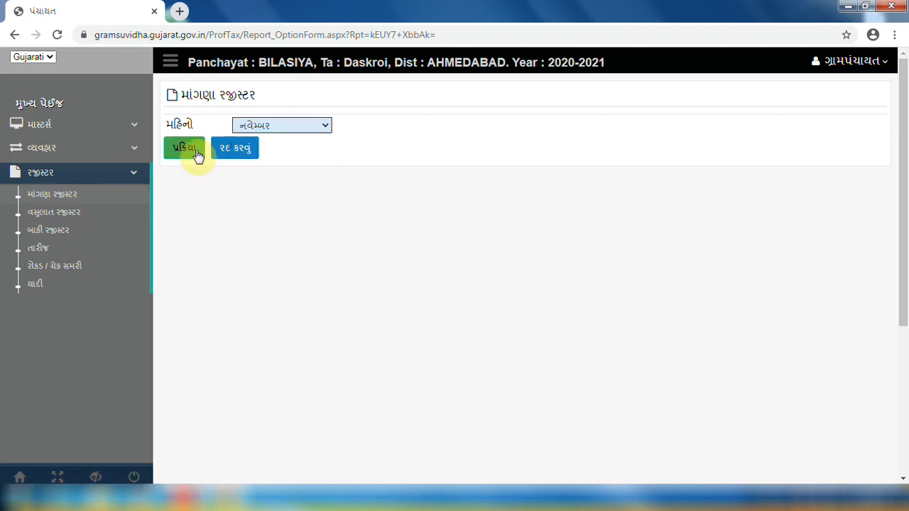
click(197, 155)
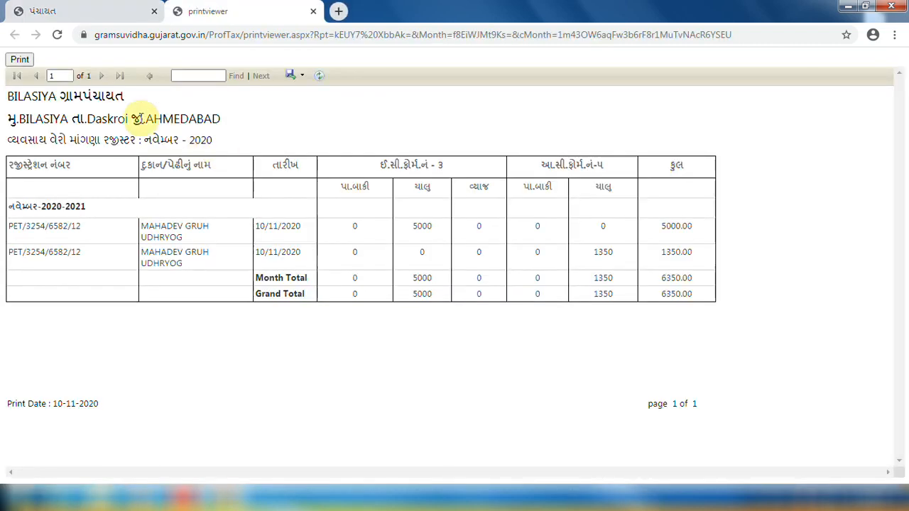
click(21, 59)
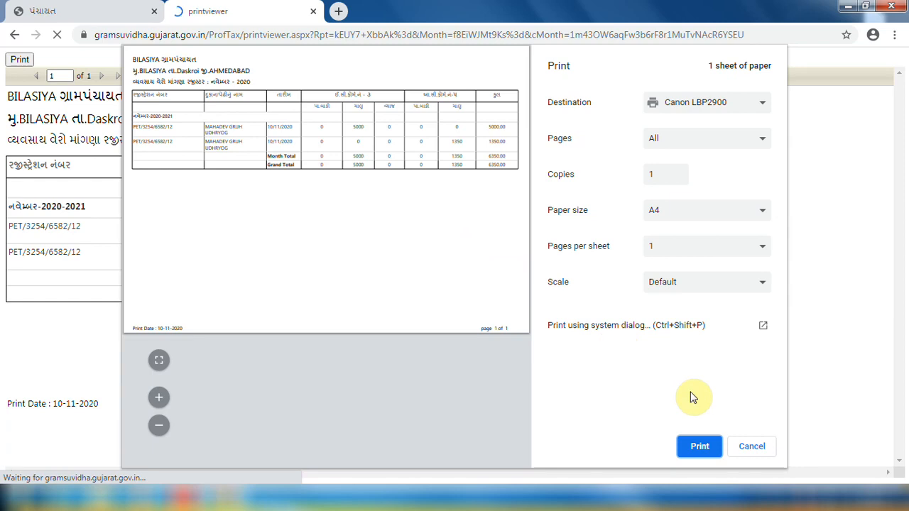
Generate the November 2020 collection register totalling 6350 (5000 and 1350) and send it to print
click(753, 445)
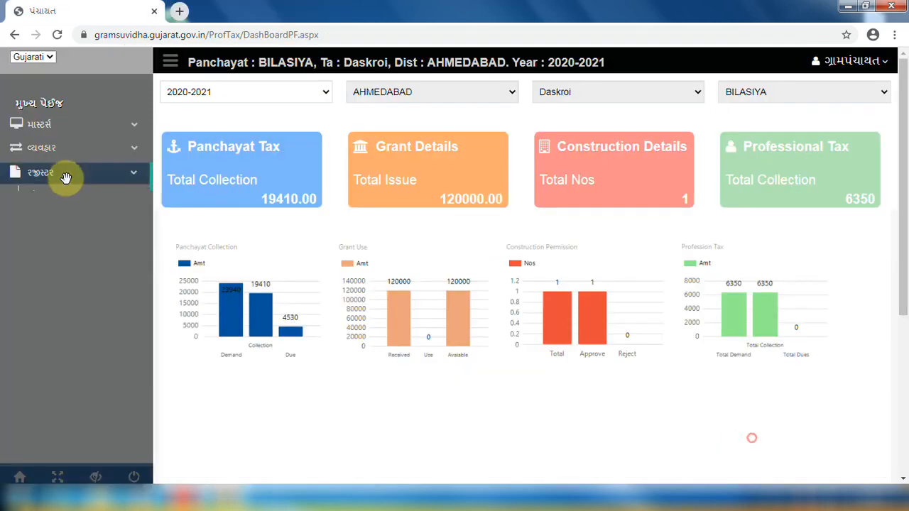
click(65, 174)
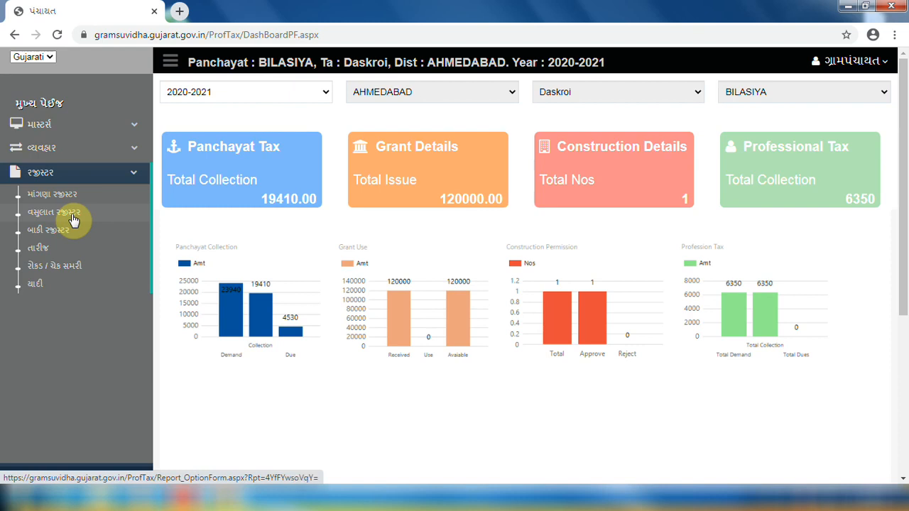
click(72, 215)
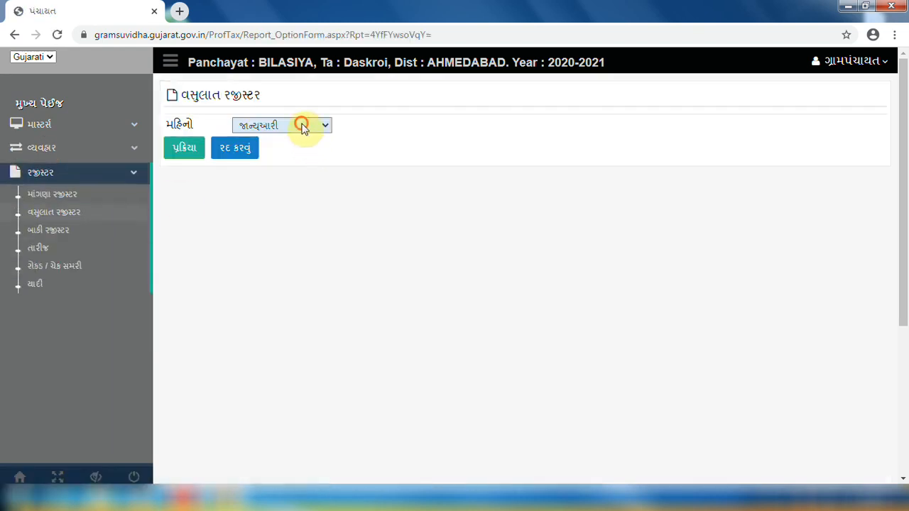
click(301, 125)
click(270, 316)
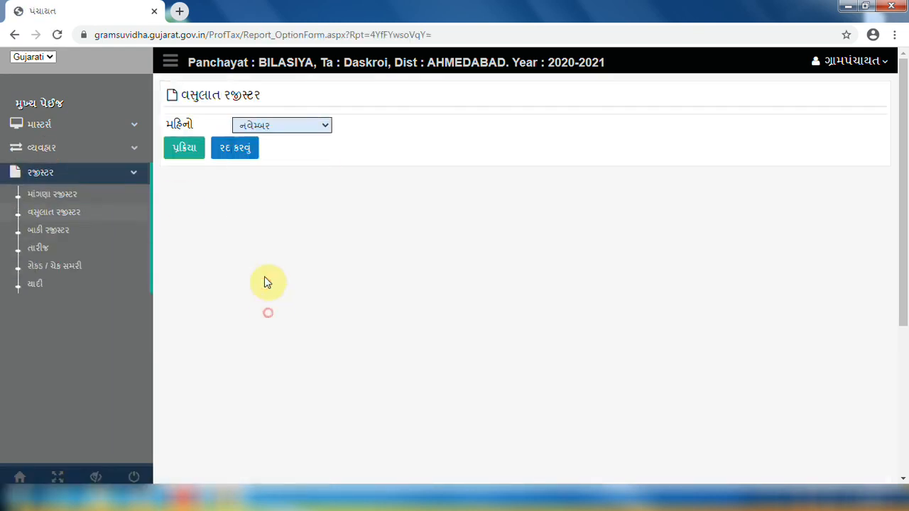
click(186, 147)
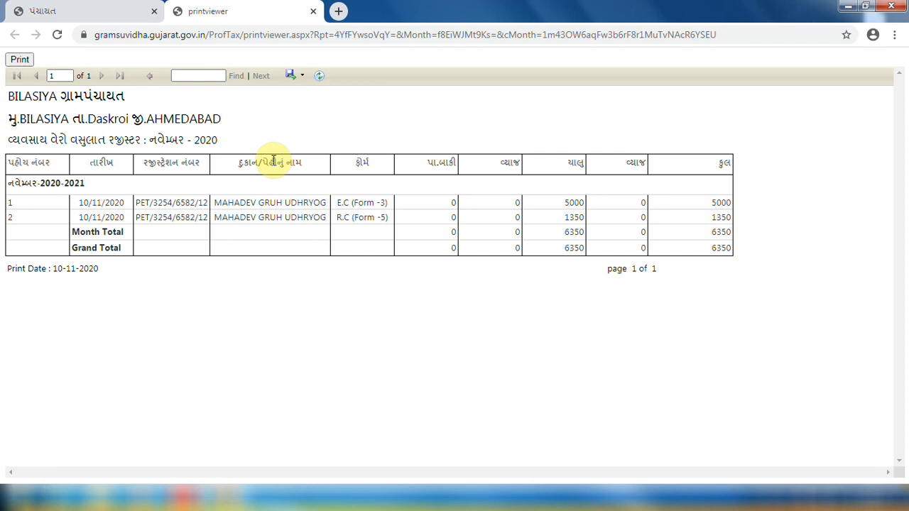
click(19, 60)
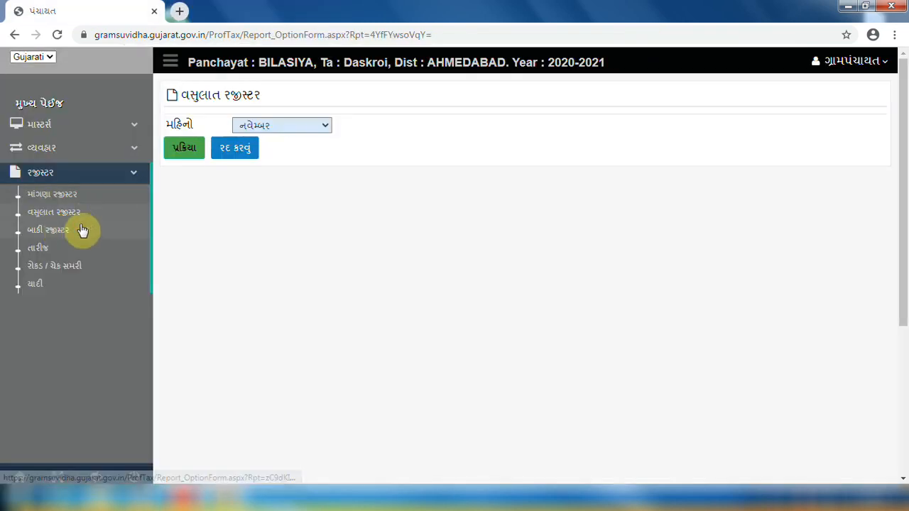
Generate the November 2020 balance register showing zero dues, then go to the તારીજ form
click(81, 230)
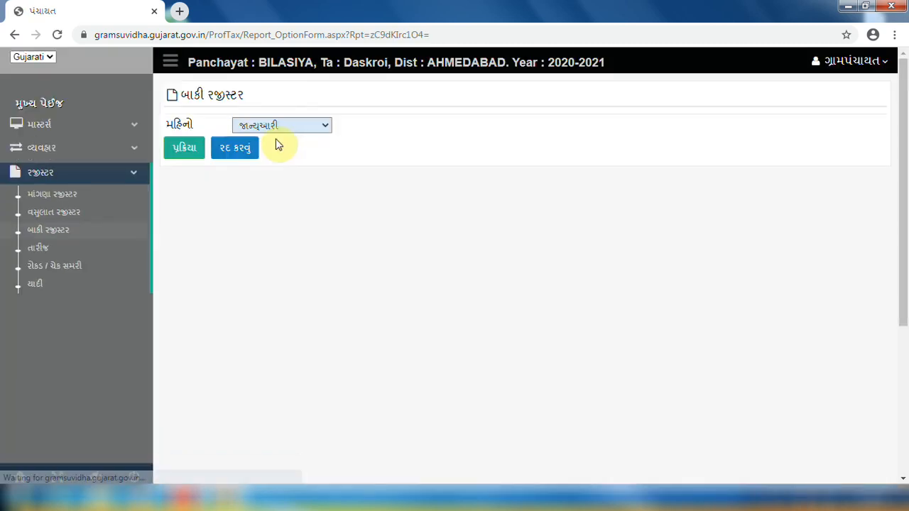
click(276, 127)
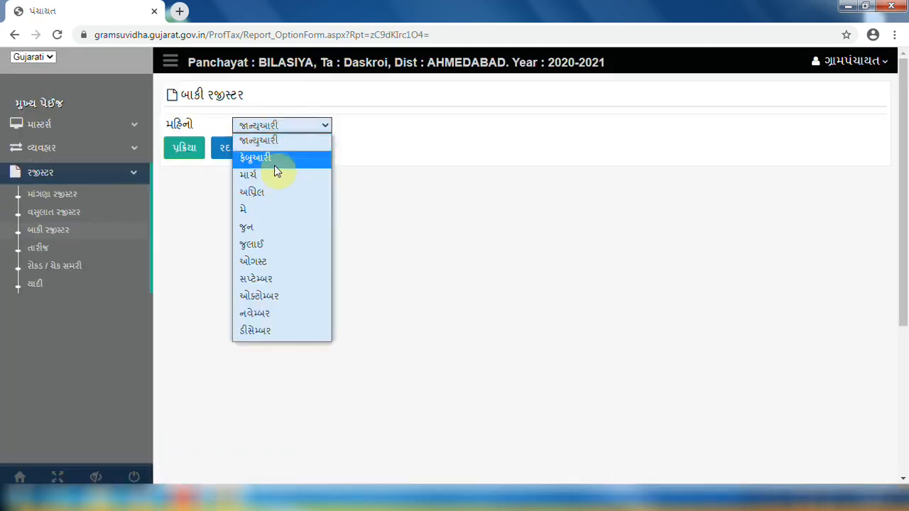
click(257, 315)
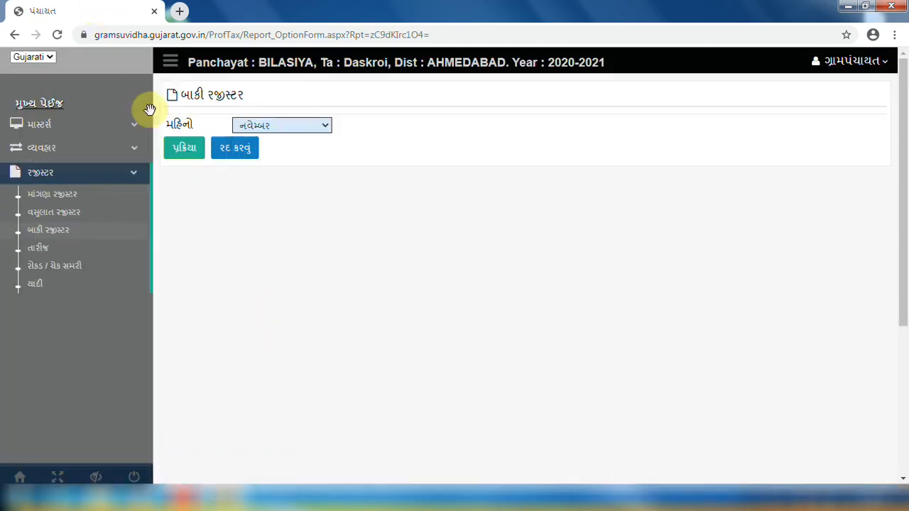
click(177, 149)
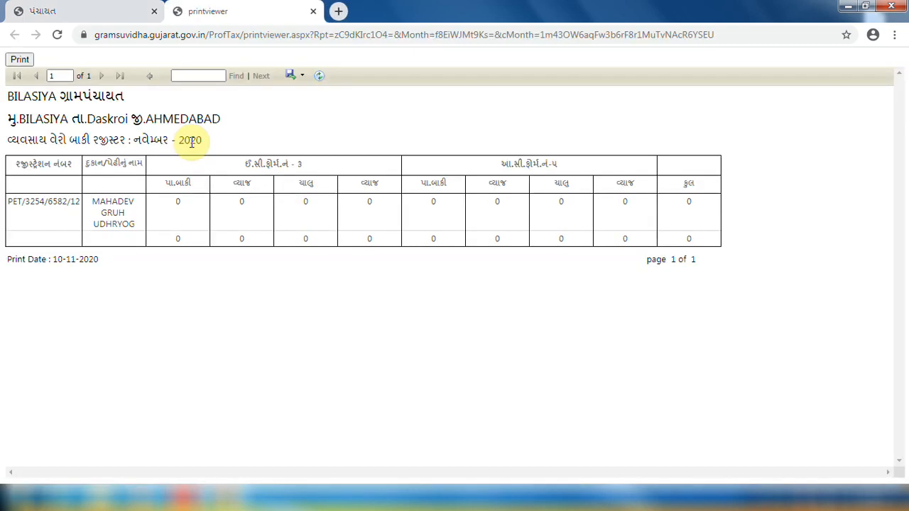
key(ctrl+w)
click(56, 253)
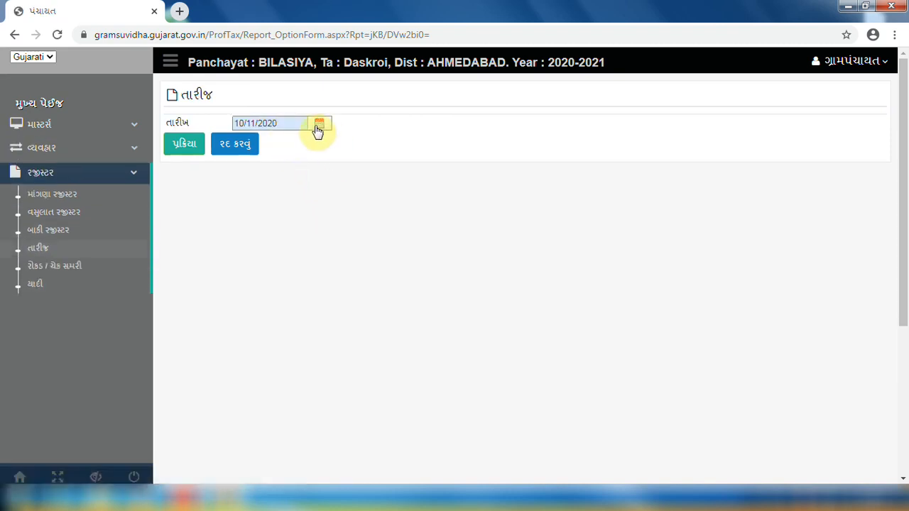
Generate the તારીજ daily report for 10/11/2020, listing the 5000 and 1350 receipts
click(321, 128)
click(278, 203)
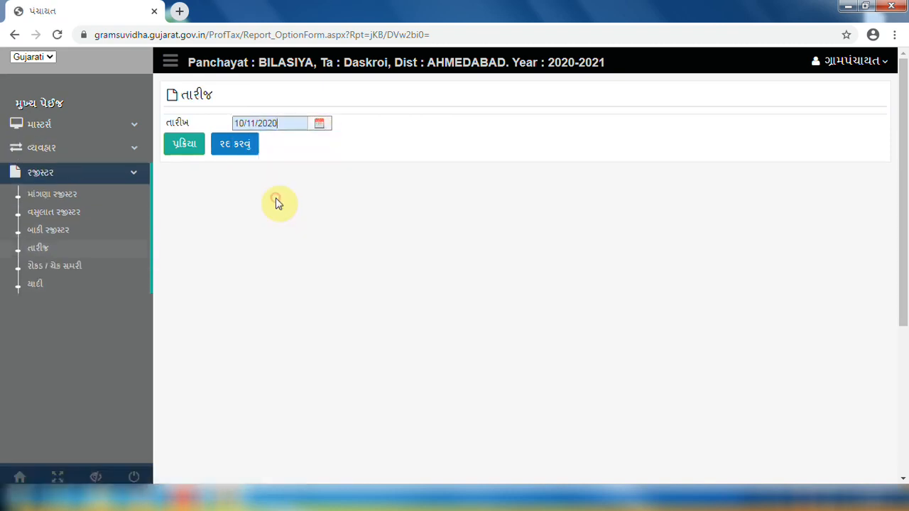
click(186, 143)
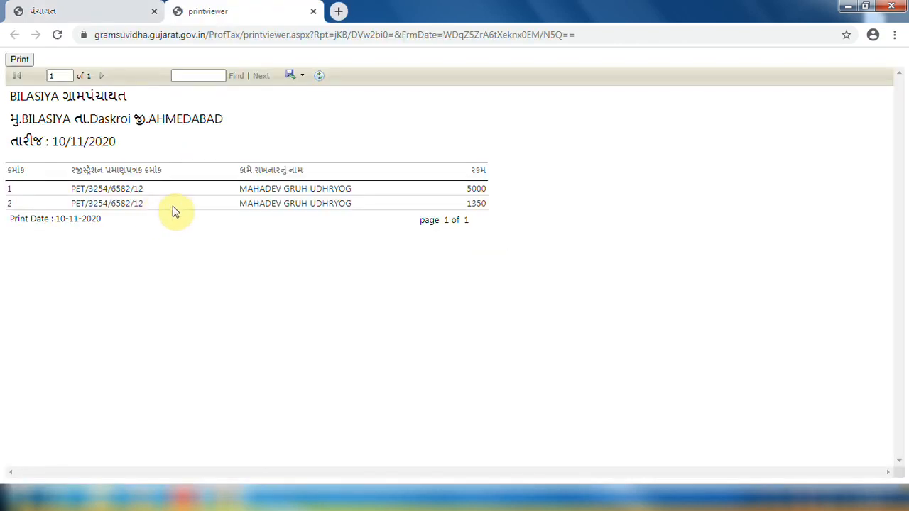
Preview the daily report's print at fit width, cancel, and go to the રોકડ / ચેક સમરી form
click(22, 63)
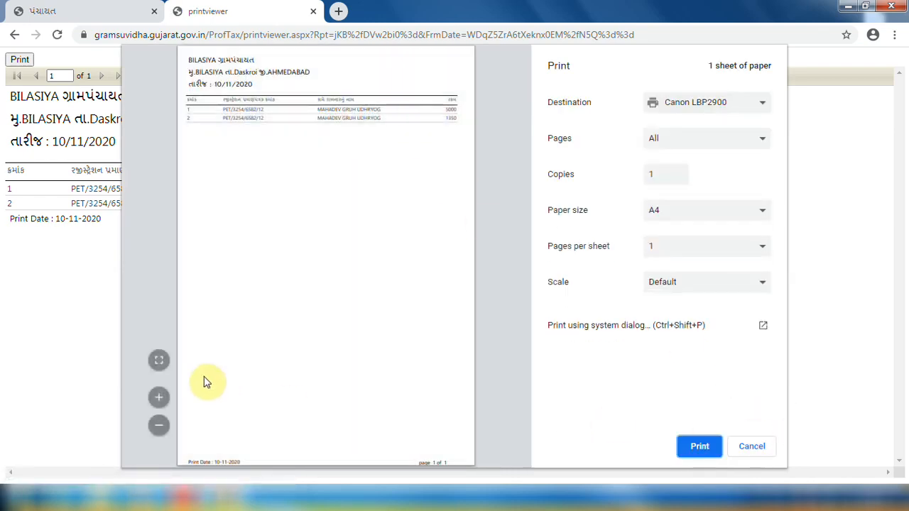
click(161, 362)
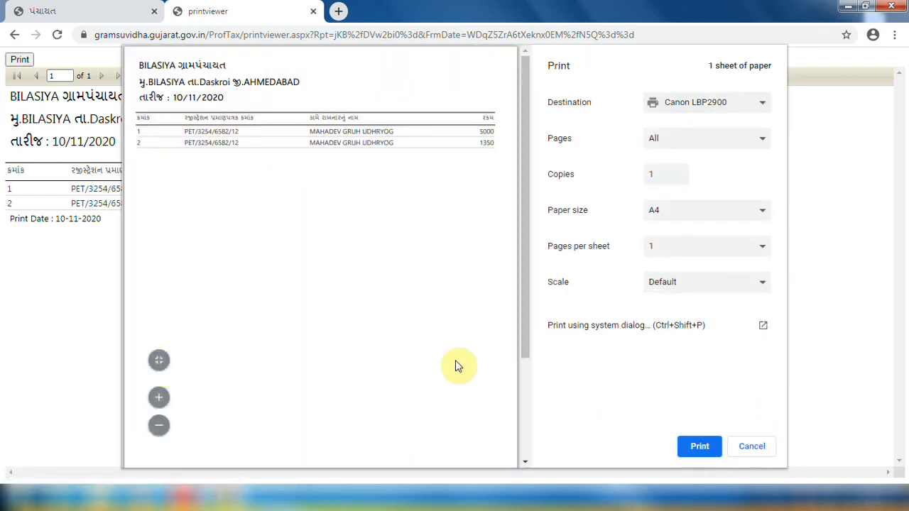
click(740, 447)
click(72, 267)
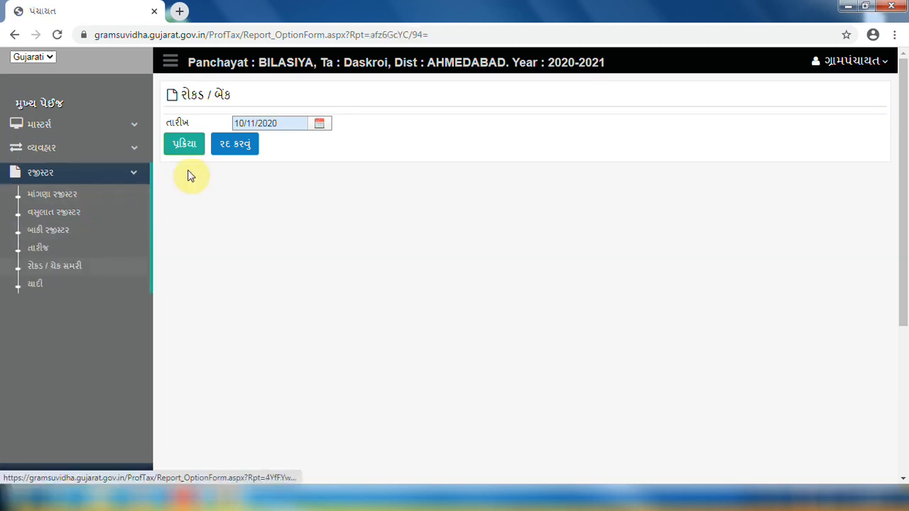
Generate the 10/11/2020 cash/cheque summary totalling 6350 and preview its print before cancelling
click(317, 123)
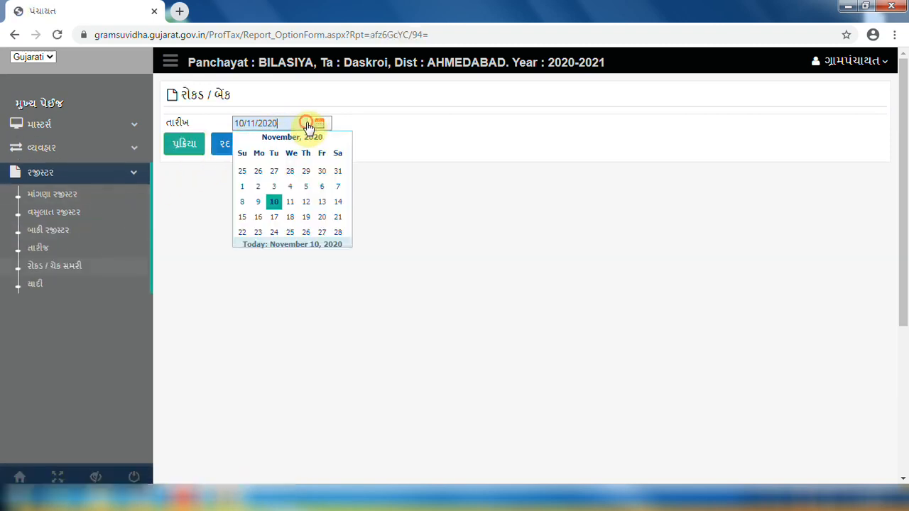
click(273, 203)
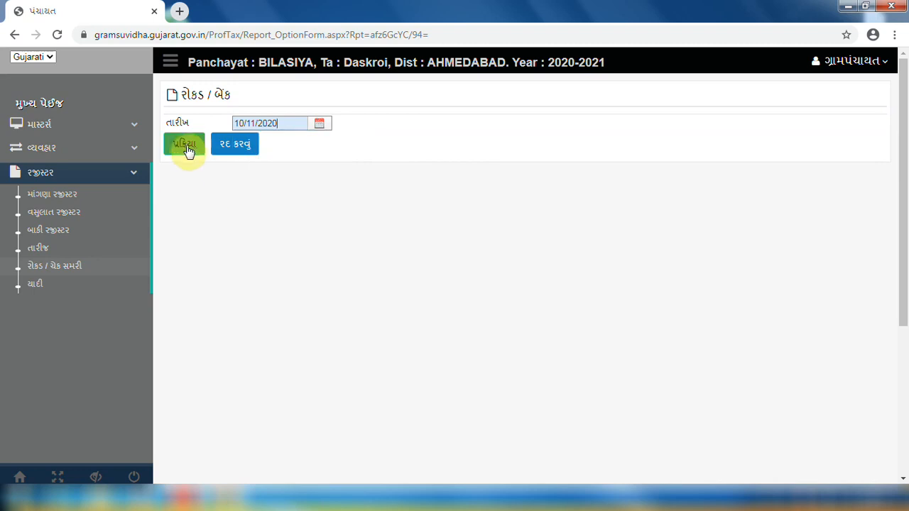
click(185, 146)
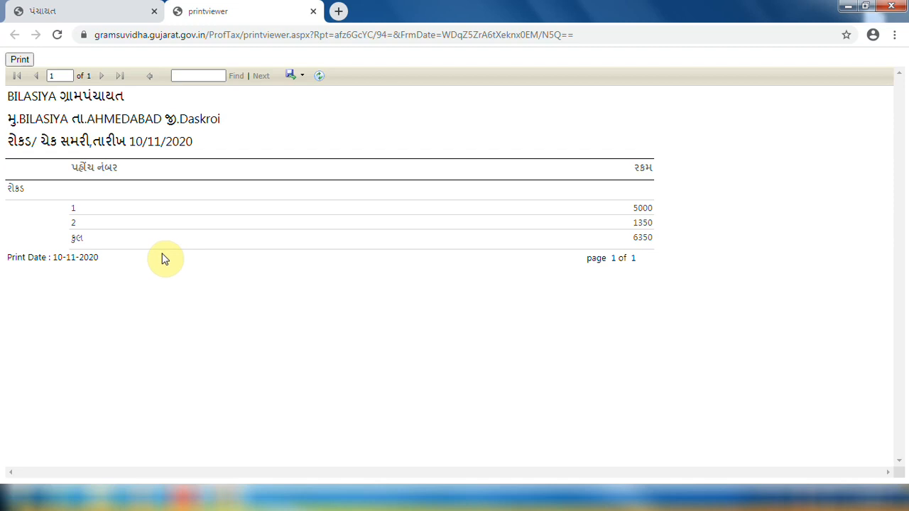
click(20, 61)
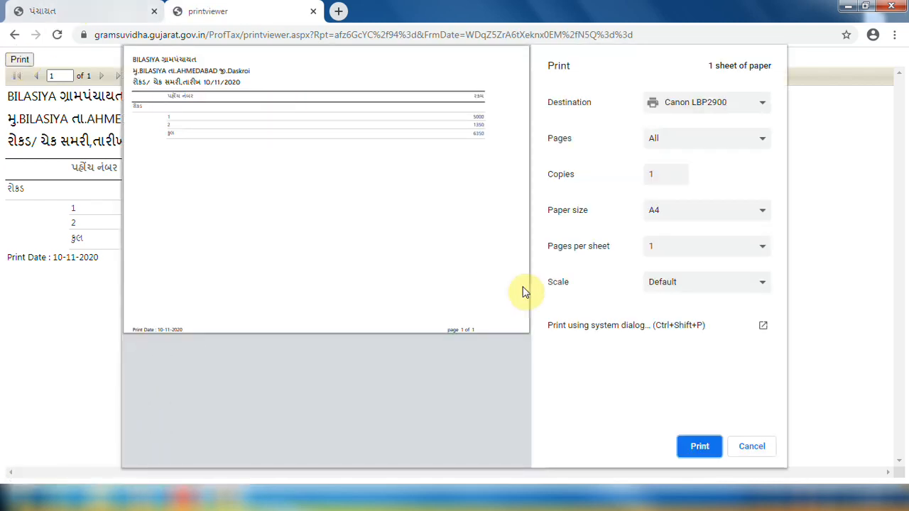
click(313, 11)
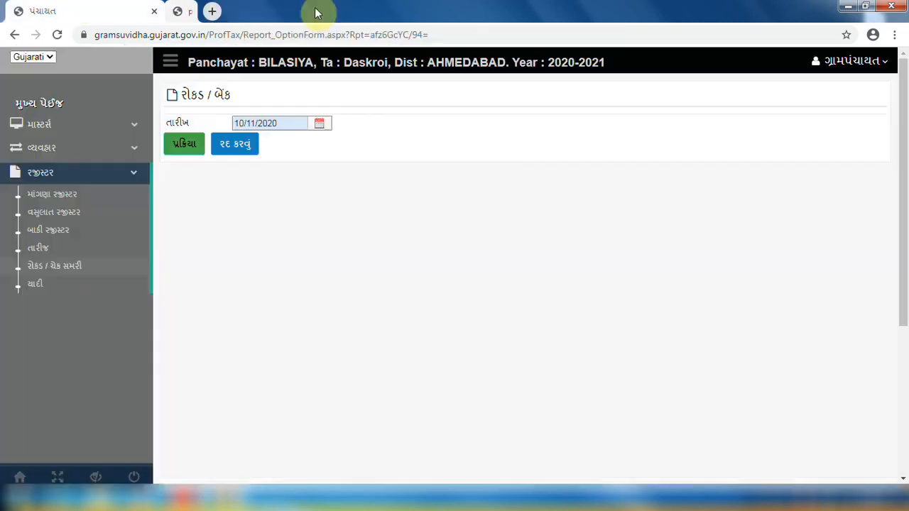
Generate the યાદી list report from 25/10/2020 to 10/11/2020 and send it to print
click(74, 284)
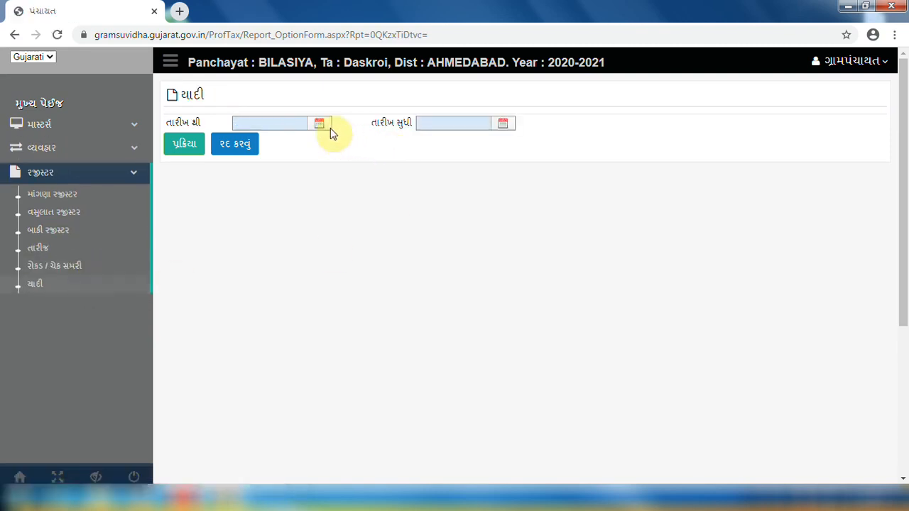
click(318, 124)
click(242, 172)
click(503, 127)
click(490, 244)
click(186, 150)
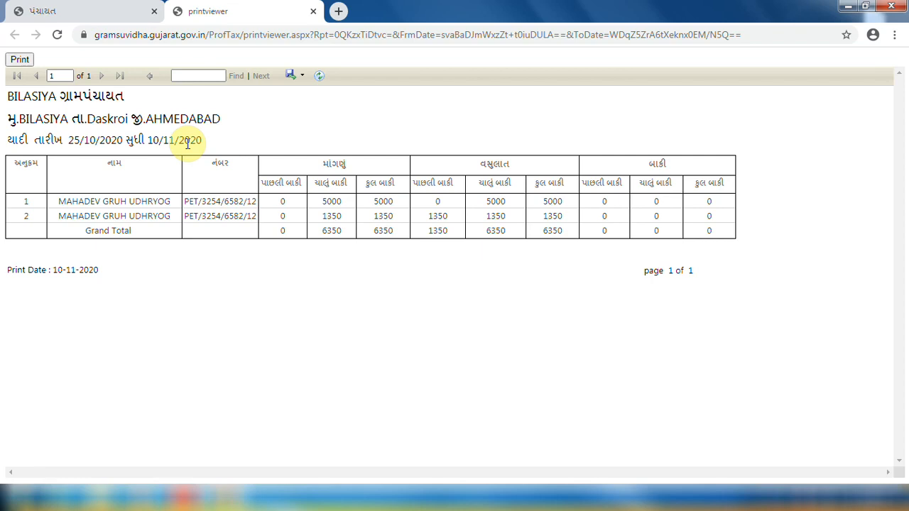
click(22, 61)
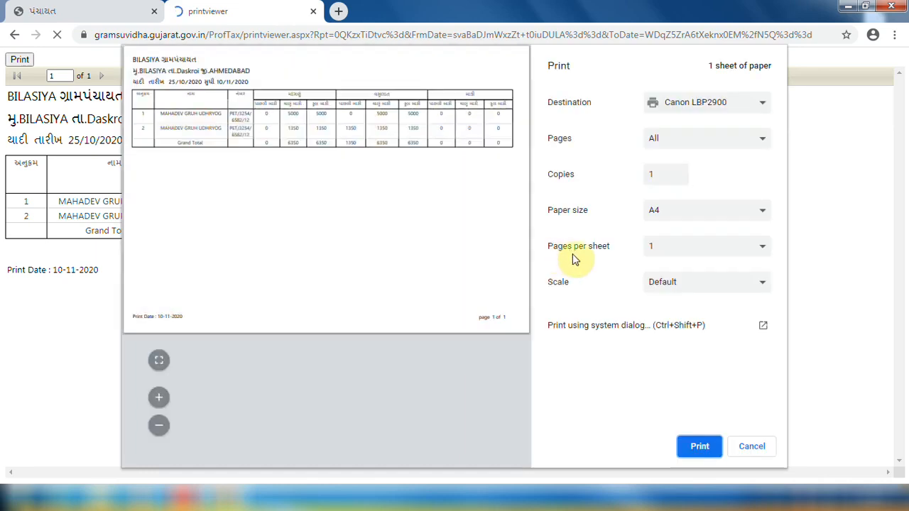